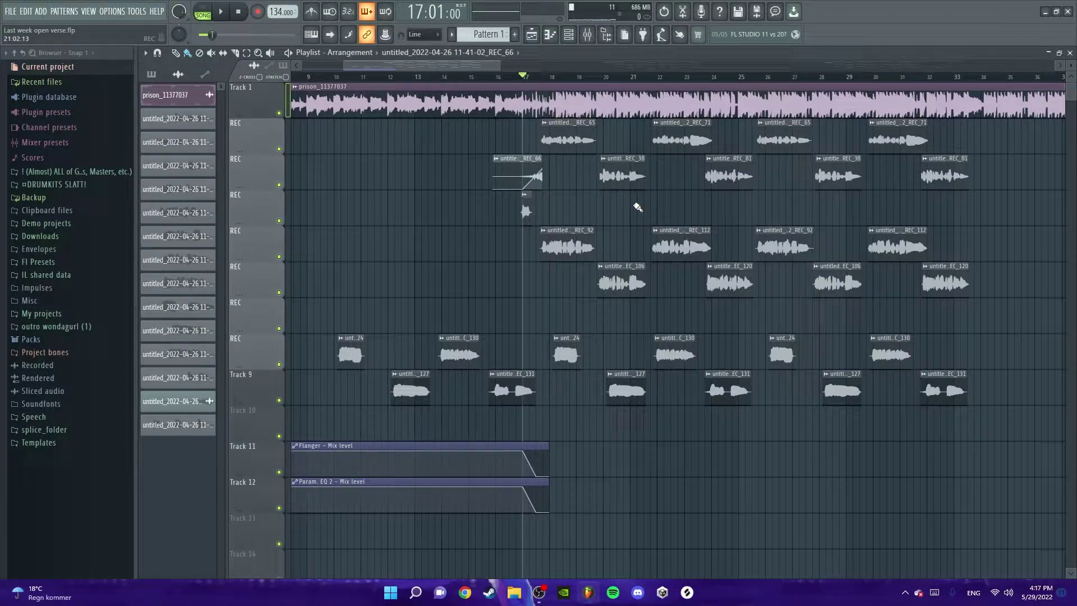
# Bring up the mixer with the RECORD insert's Fruity Limiter, Soundgoodizer and two parametric EQ 2s.
pyautogui.scroll(2, 430, 218)
pyautogui.scroll(-1, 430, 218)
pyautogui.rightClick(279, 149)
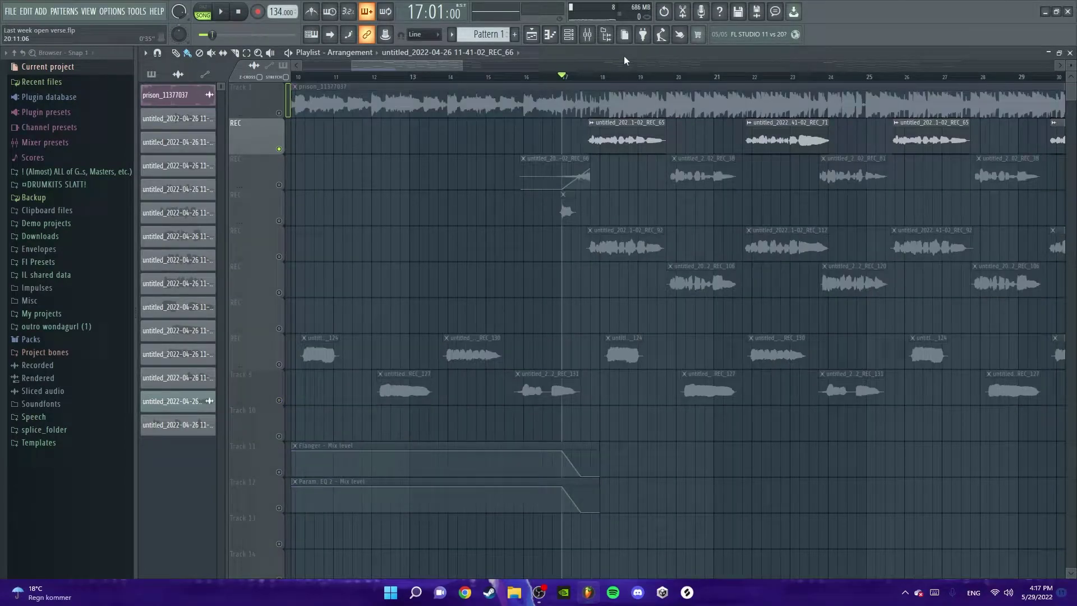
# Open the mixer, glance at the Main Vocal insert, then select the RECORD insert's effect chain.
pyautogui.press('F9')
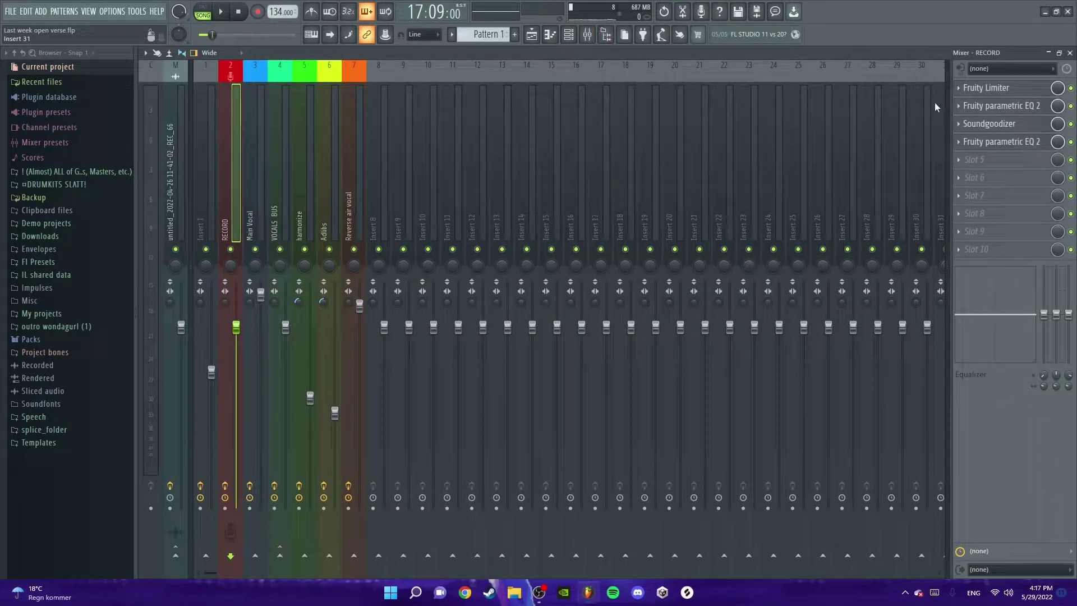
pyautogui.click(263, 558)
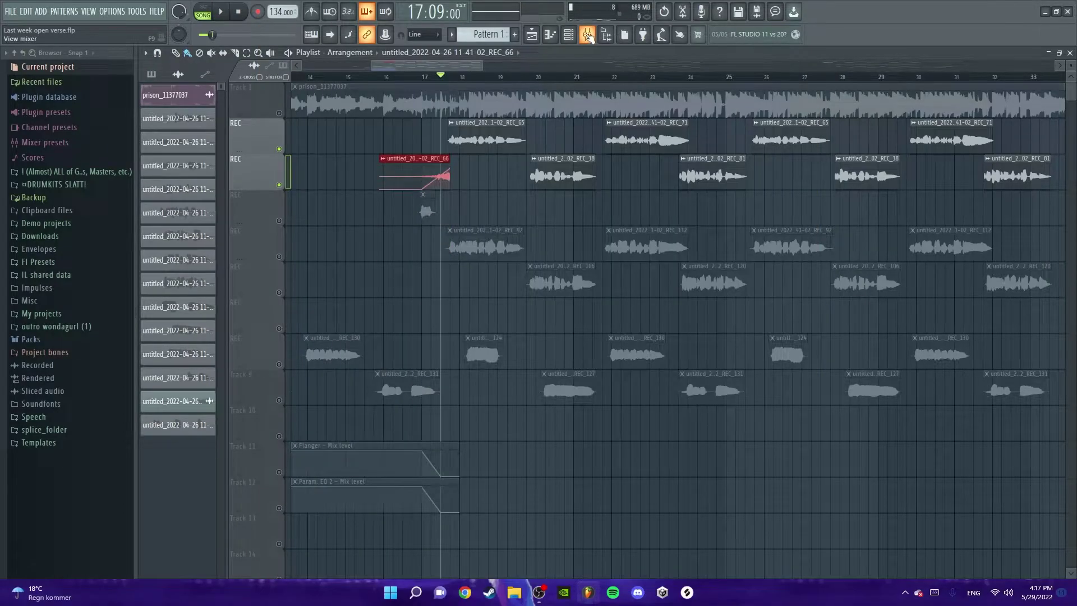
pyautogui.click(569, 34)
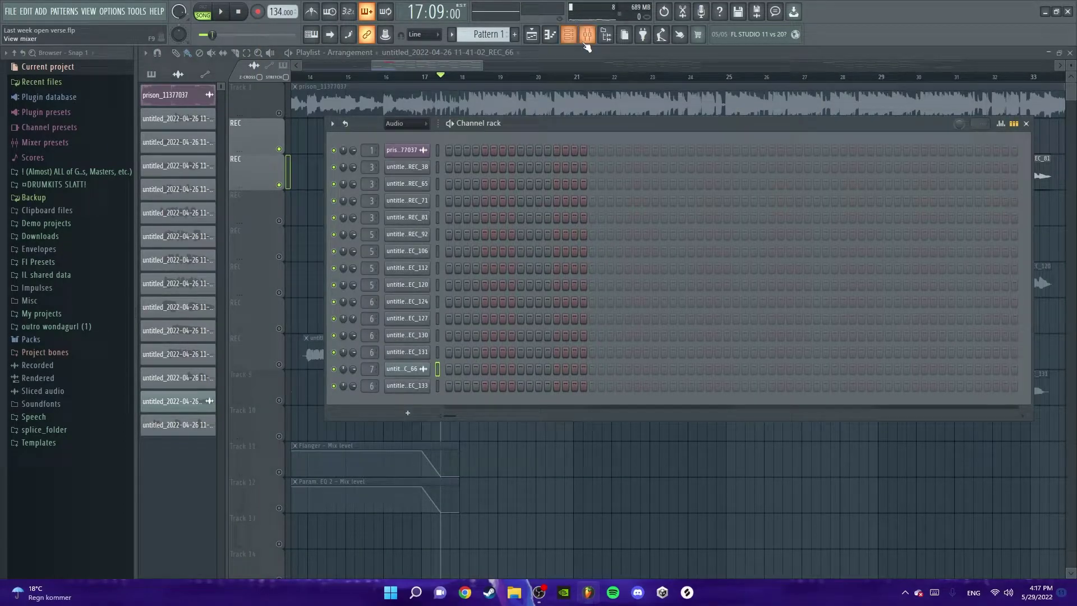
pyautogui.click(587, 35)
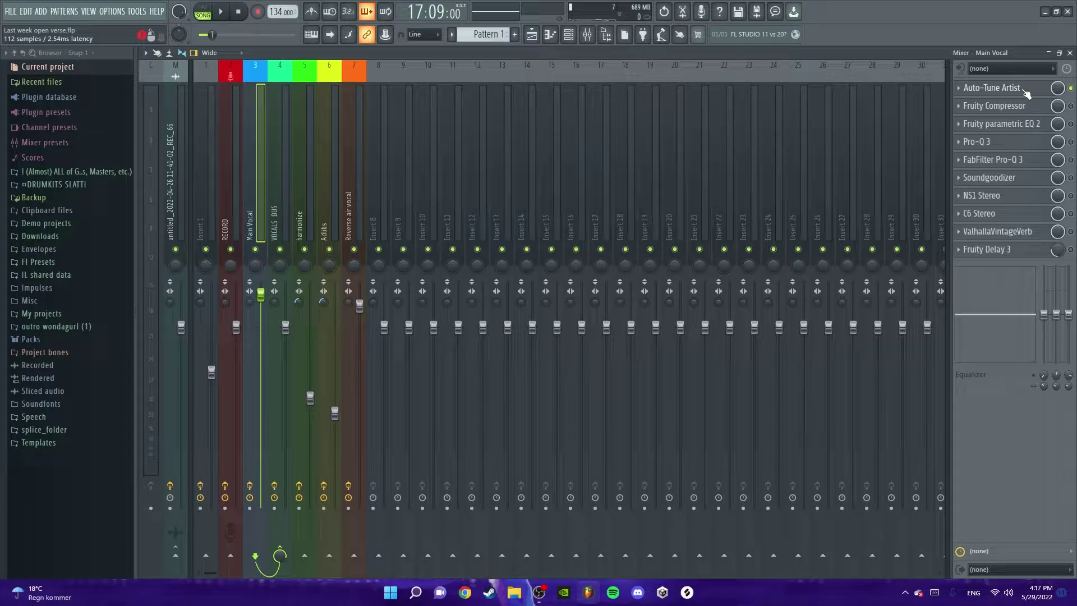
pyautogui.click(239, 204)
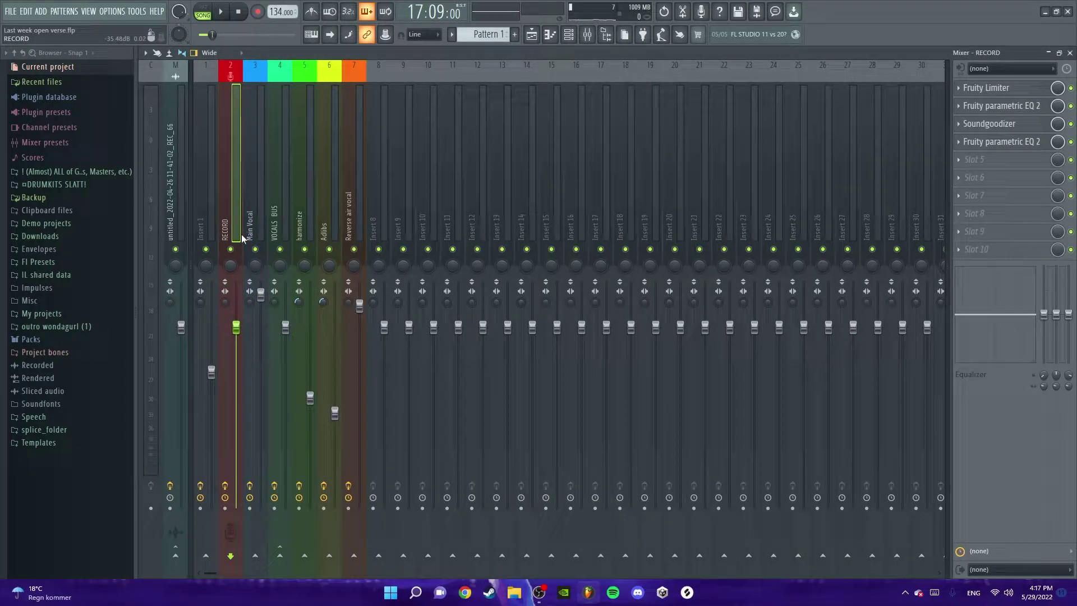
# Check RECORD's Fruity Limiter, then raise the low-cut frequency on its parametric EQ 2.
pyautogui.click(987, 87)
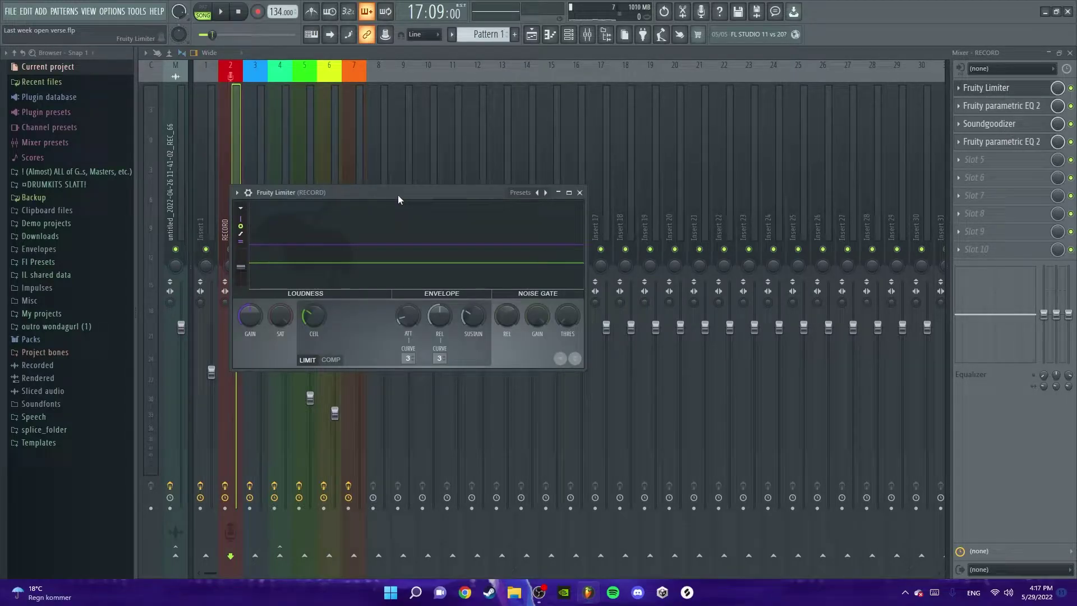
pyautogui.moveTo(398, 195); pyautogui.dragTo(555, 181)
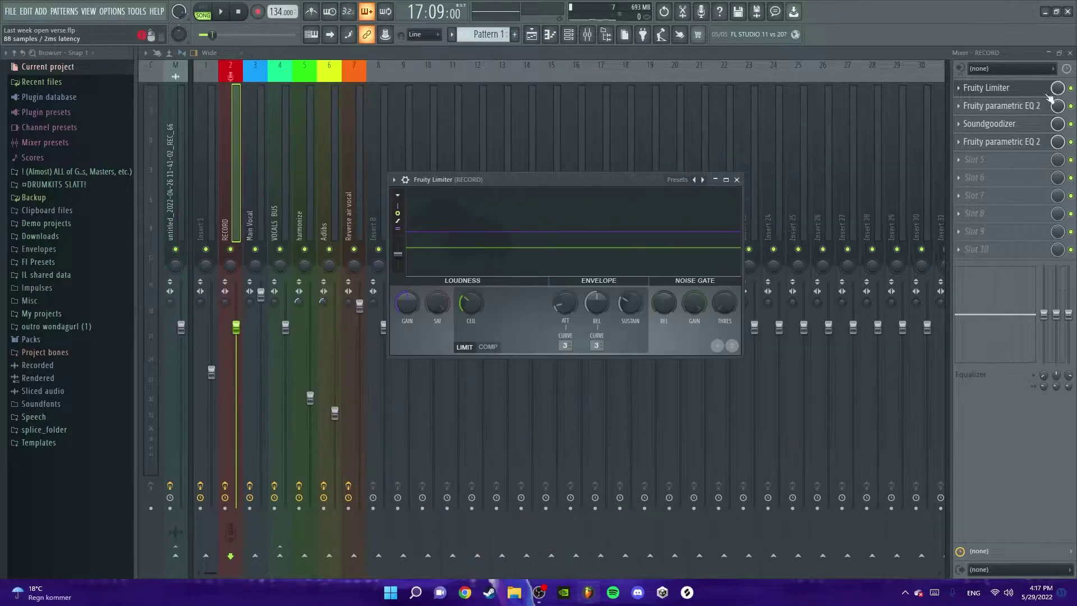
pyautogui.click(987, 87)
pyautogui.click(1005, 105)
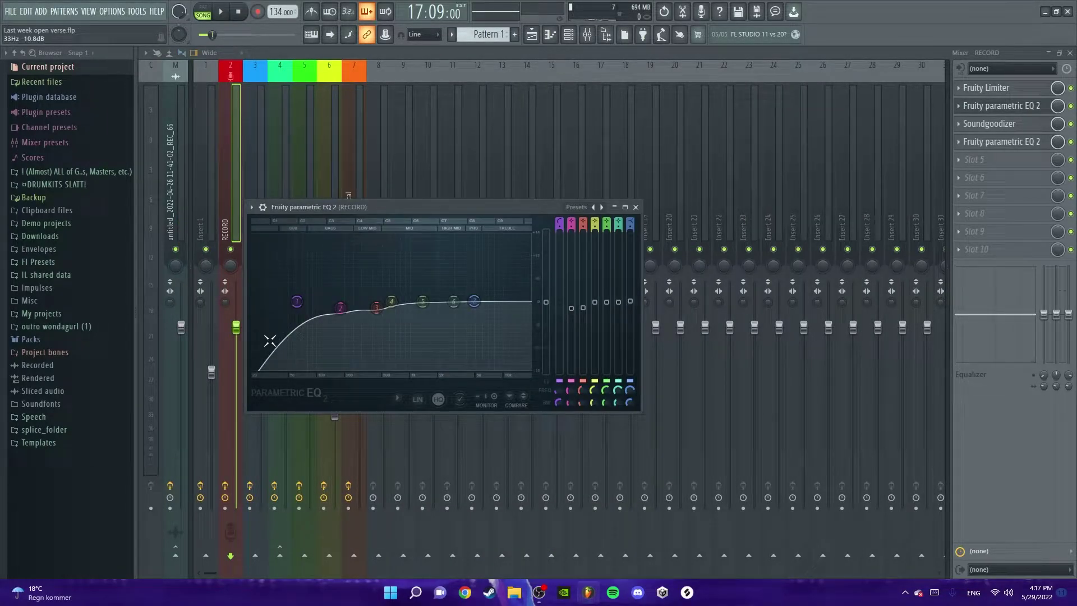
pyautogui.moveTo(296, 302); pyautogui.dragTo(340, 309)
# Review RECORD's Soundgoodizer and second parametric EQ 2, closing each window afterwards.
pyautogui.click(989, 123)
pyautogui.moveTo(212, 114); pyautogui.dragTo(473, 139)
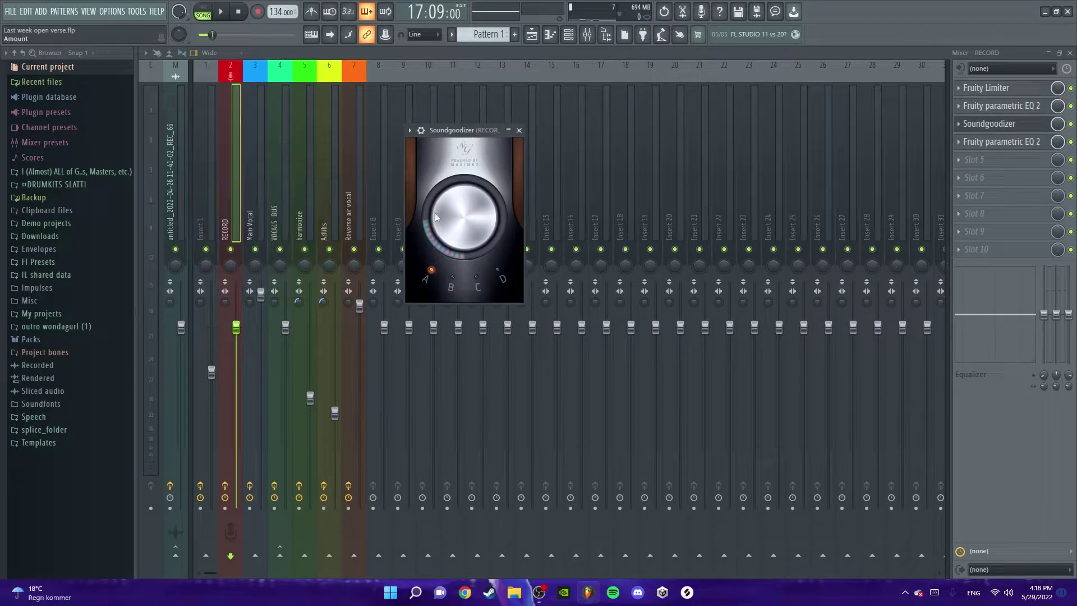
pyautogui.click(1003, 126)
pyautogui.click(1001, 141)
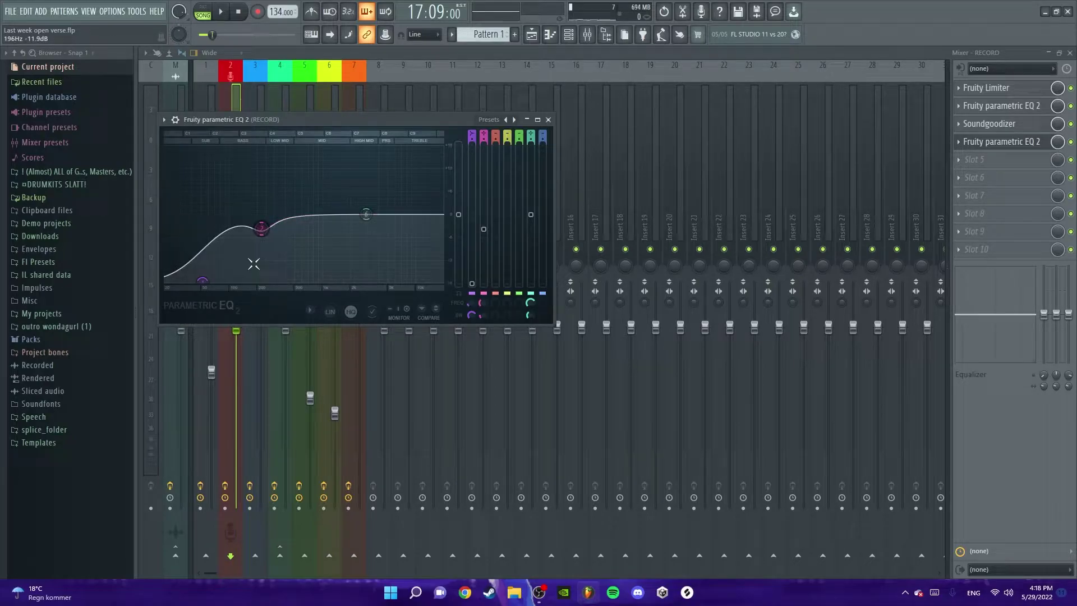
pyautogui.press('Escape')
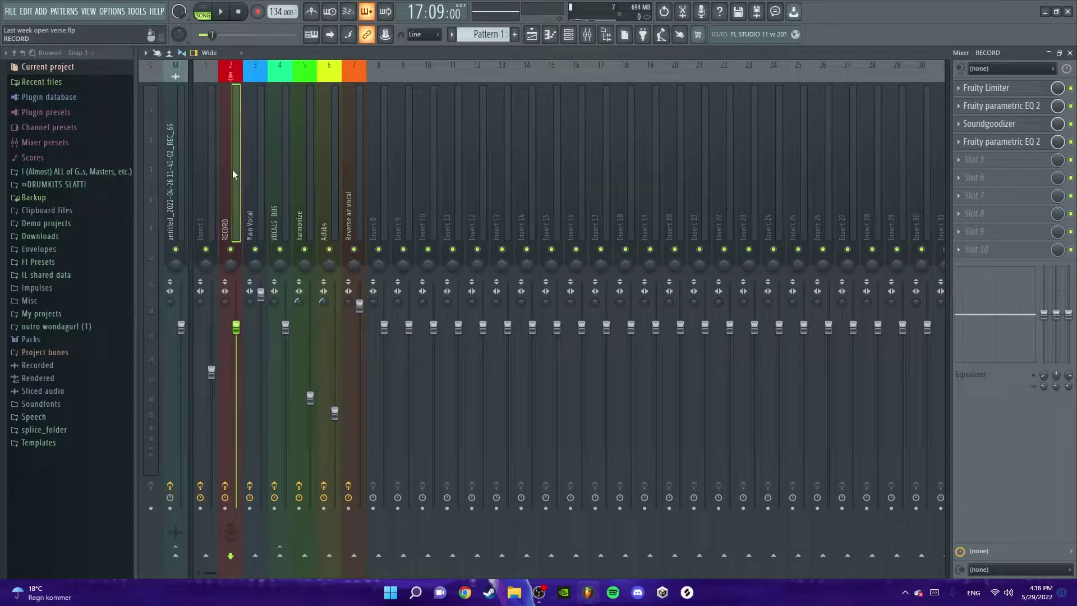
# Open Auto-Tune Artist on the Main Vocal insert and scroll its Retune Speed down toward 8.
pyautogui.click(256, 163)
pyautogui.click(1004, 88)
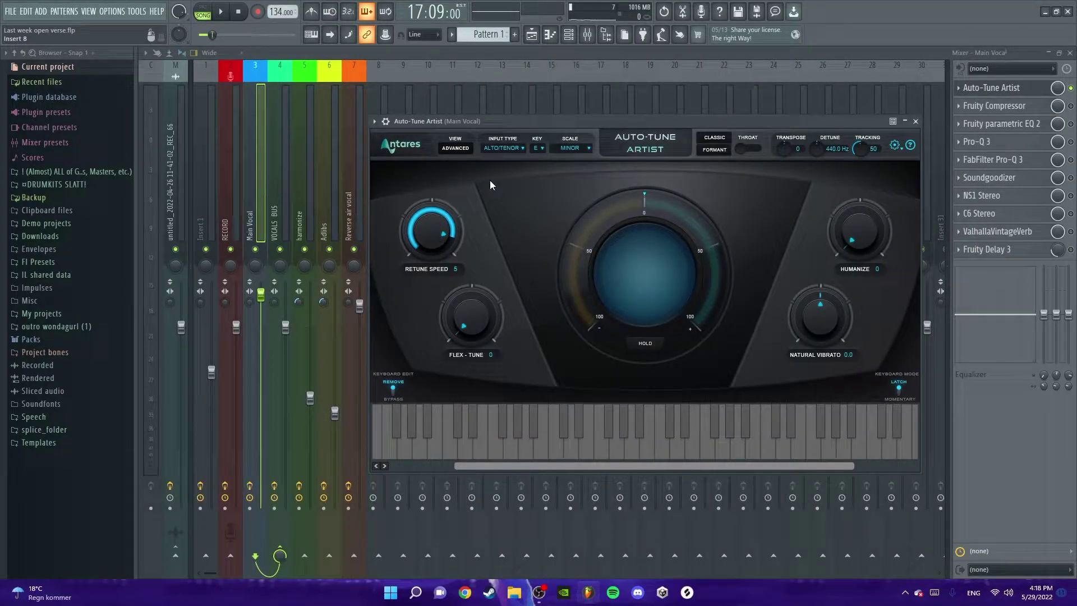
pyautogui.moveTo(538, 118); pyautogui.dragTo(511, 64)
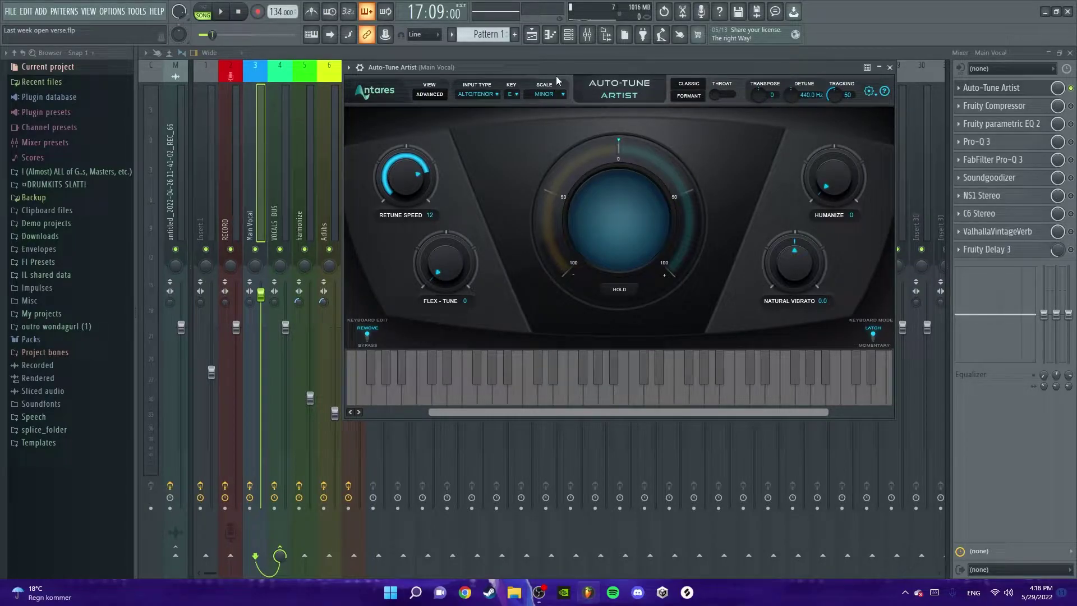
pyautogui.moveTo(536, 84); pyautogui.dragTo(549, 121)
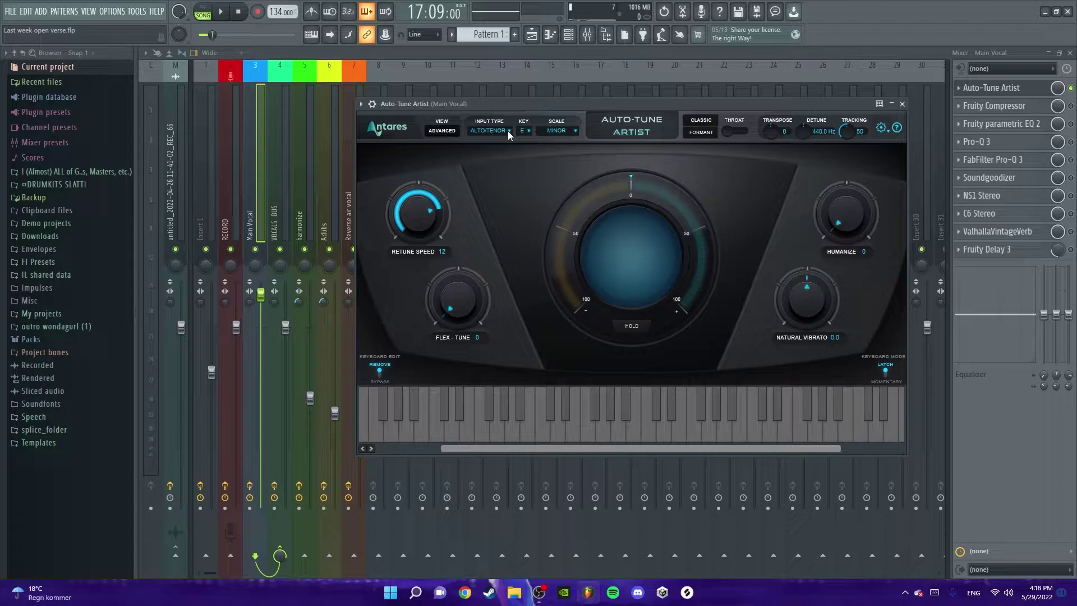
pyautogui.scroll(-2, 408, 212)
pyautogui.click(902, 104)
pyautogui.click(994, 106)
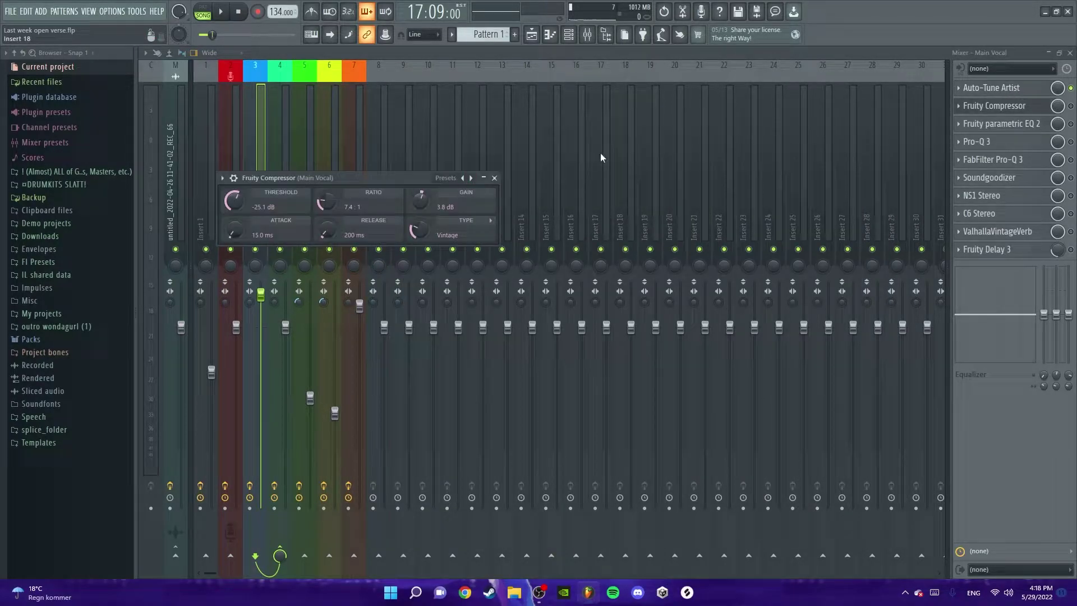
pyautogui.moveTo(419, 178); pyautogui.dragTo(650, 123)
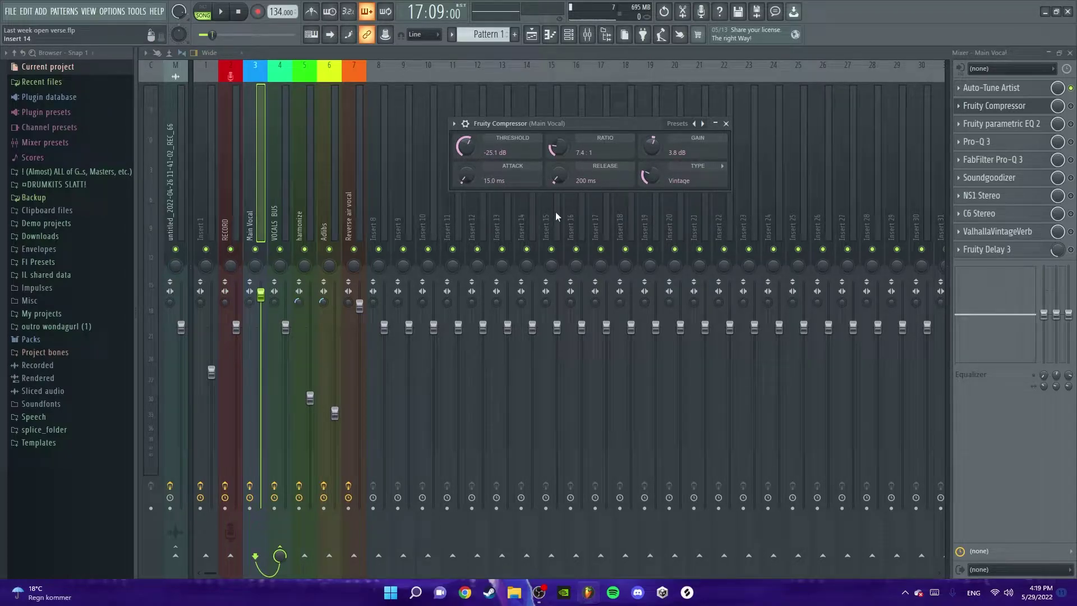
# Raise the Main Vocal parametric EQ 2's high-pass cutoff and lower band 4 slightly.
pyautogui.click(1004, 123)
pyautogui.click(1028, 125)
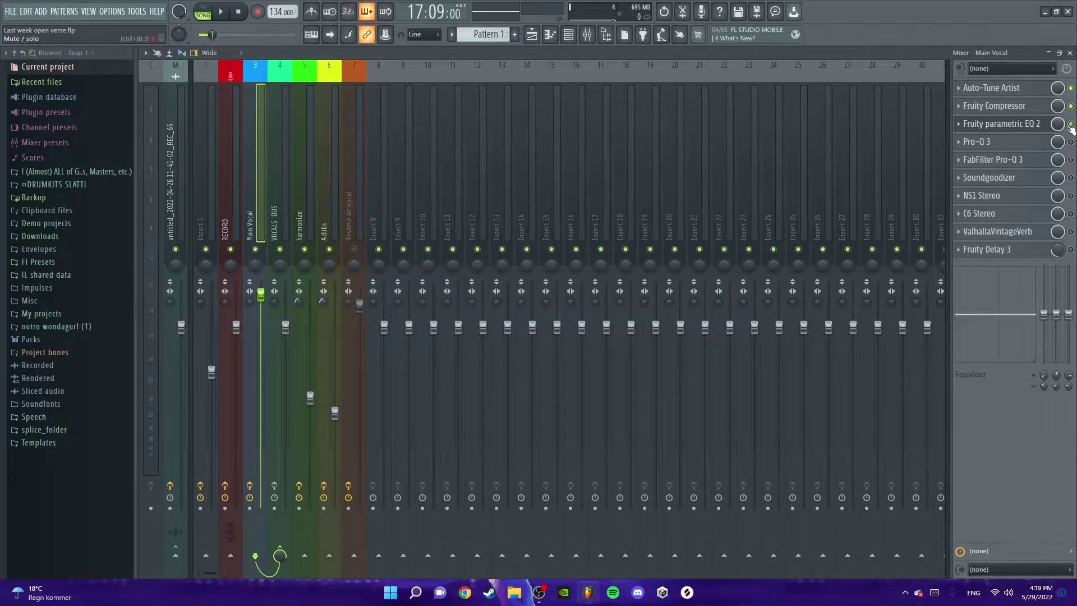
pyautogui.click(1029, 125)
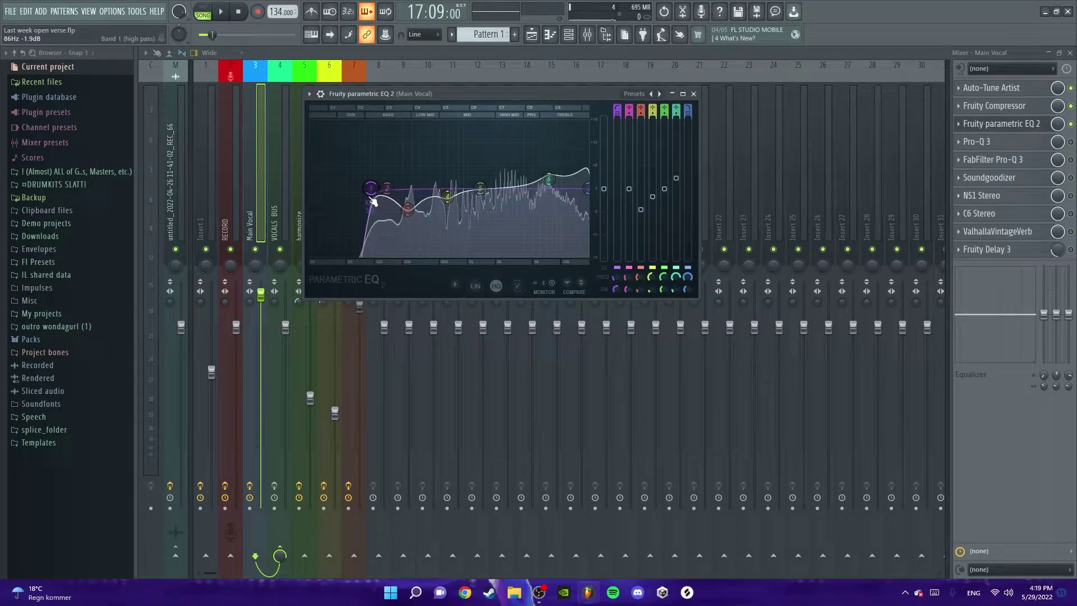
pyautogui.moveTo(371, 198); pyautogui.dragTo(377, 198)
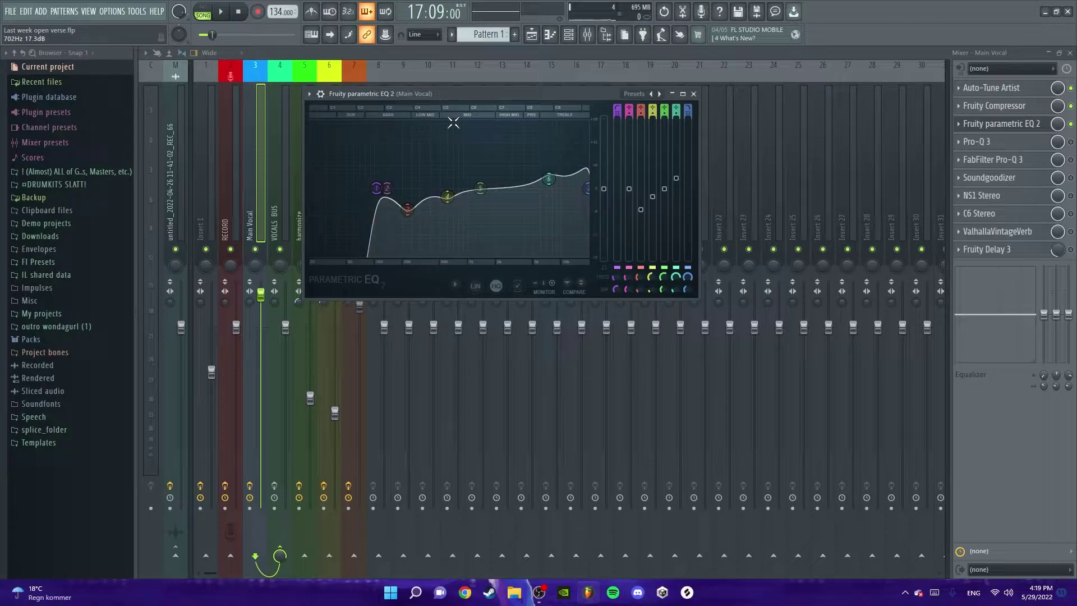
pyautogui.moveTo(448, 197); pyautogui.dragTo(446, 199)
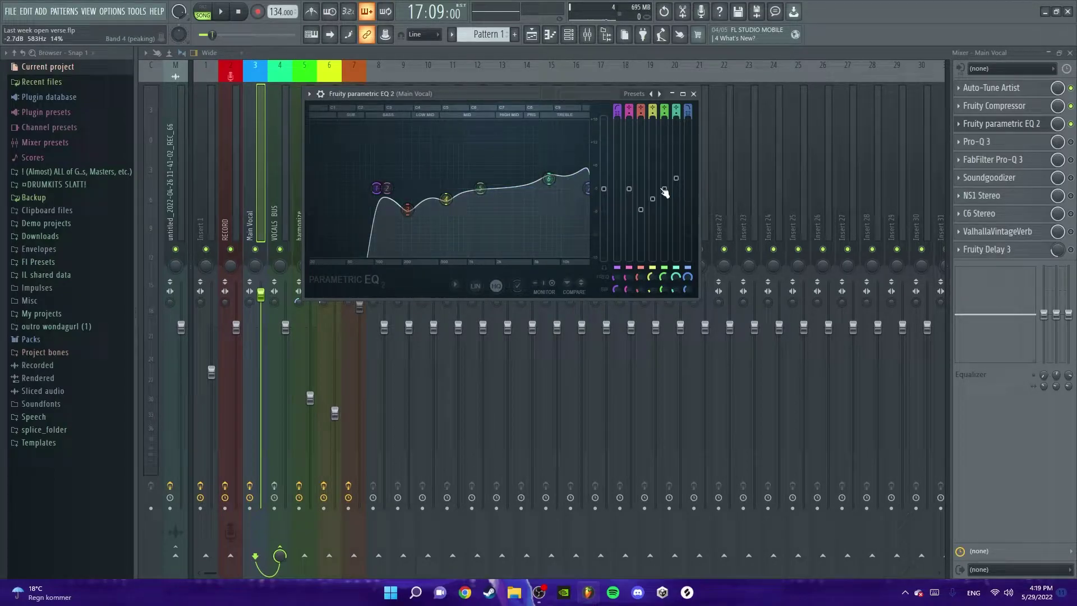
# Close the parametric EQ and bring up the Main Vocal's Pro-Q 3 equaliser.
pyautogui.click(1032, 141)
pyautogui.click(1033, 142)
pyautogui.click(1032, 142)
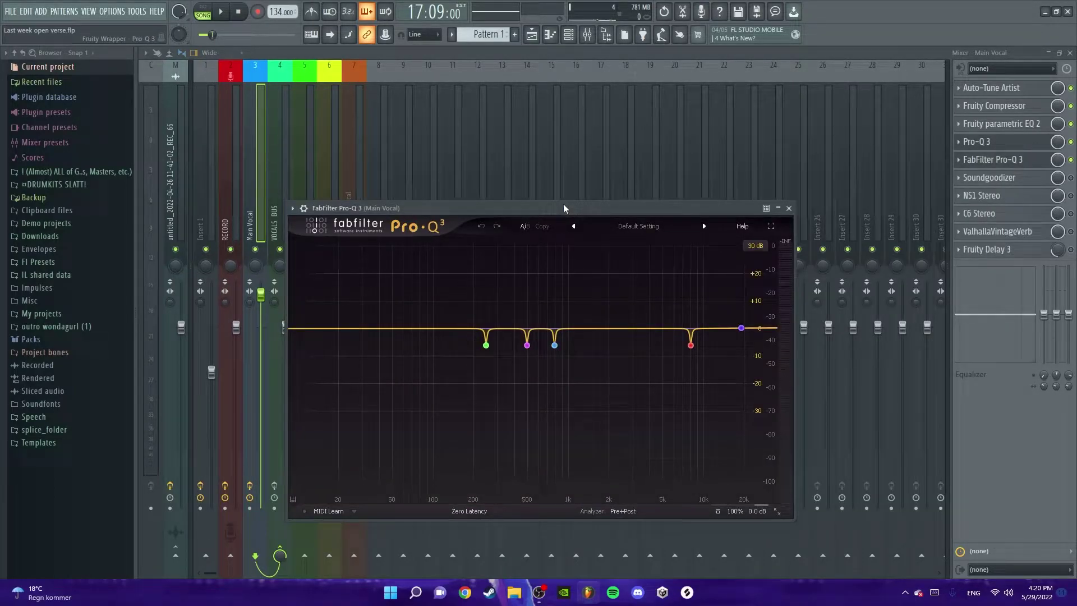
# Boost the Pro-Q 3 green band near 250 Hz to +30 dB and audition it.
pyautogui.moveTo(564, 205); pyautogui.dragTo(617, 119)
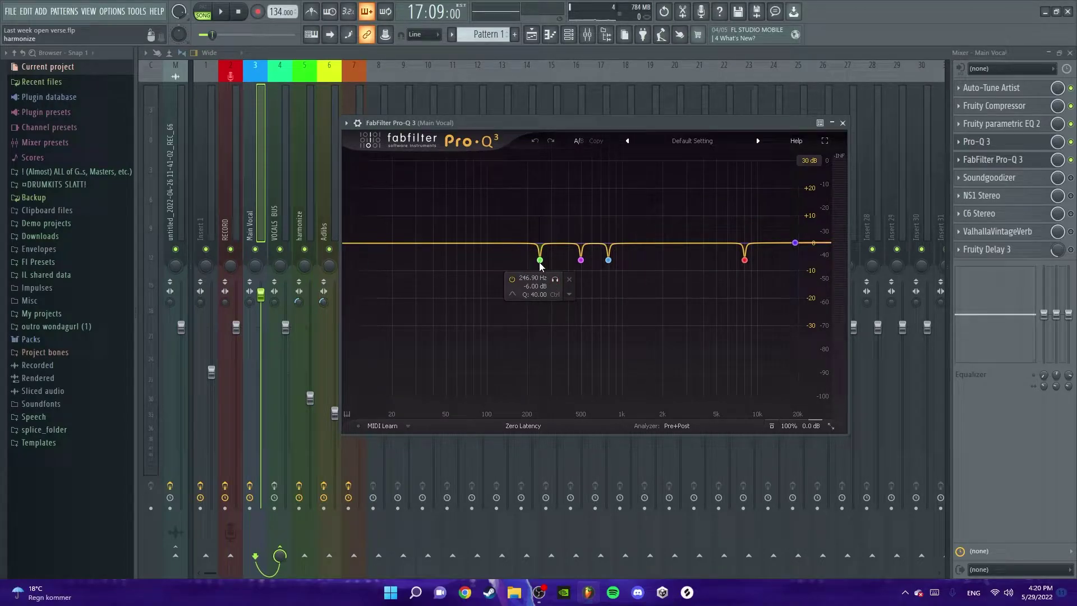
pyautogui.moveTo(541, 263)
pyautogui.mouseDown()
pyautogui.moveTo(544, 163)
pyautogui.moveTo(561, 180)
pyautogui.moveTo(536, 208)
pyautogui.moveTo(535, 268)
pyautogui.mouseUp()
pyautogui.press('space')
pyautogui.press('space')
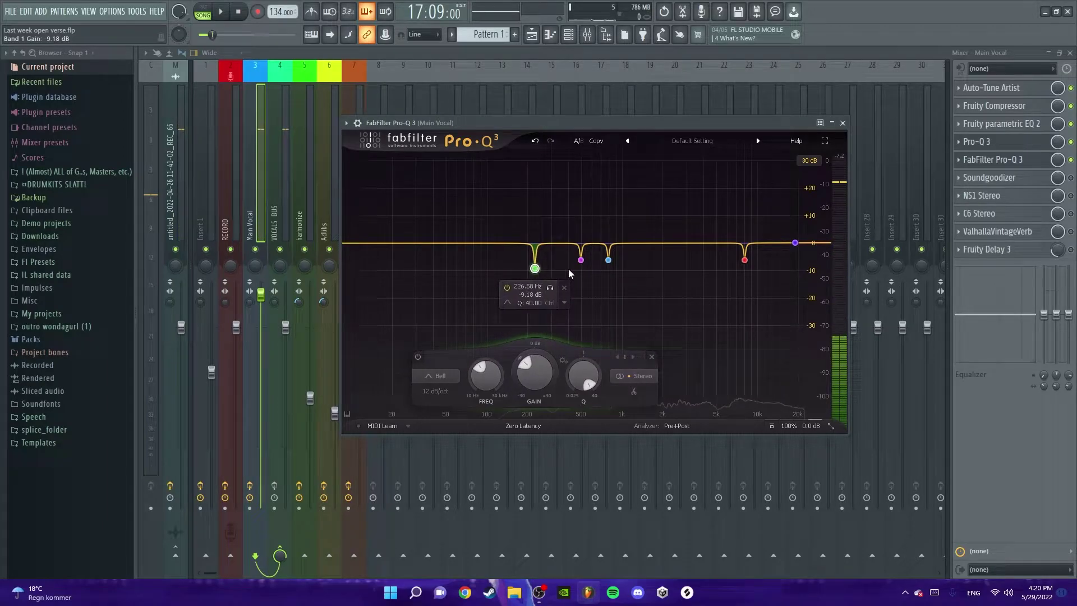
pyautogui.press('space')
# Raise the magenta band near 500 Hz, solo and unsolo band 3, stop playback, close Pro-Q 3.
pyautogui.moveTo(581, 260); pyautogui.dragTo(570, 143)
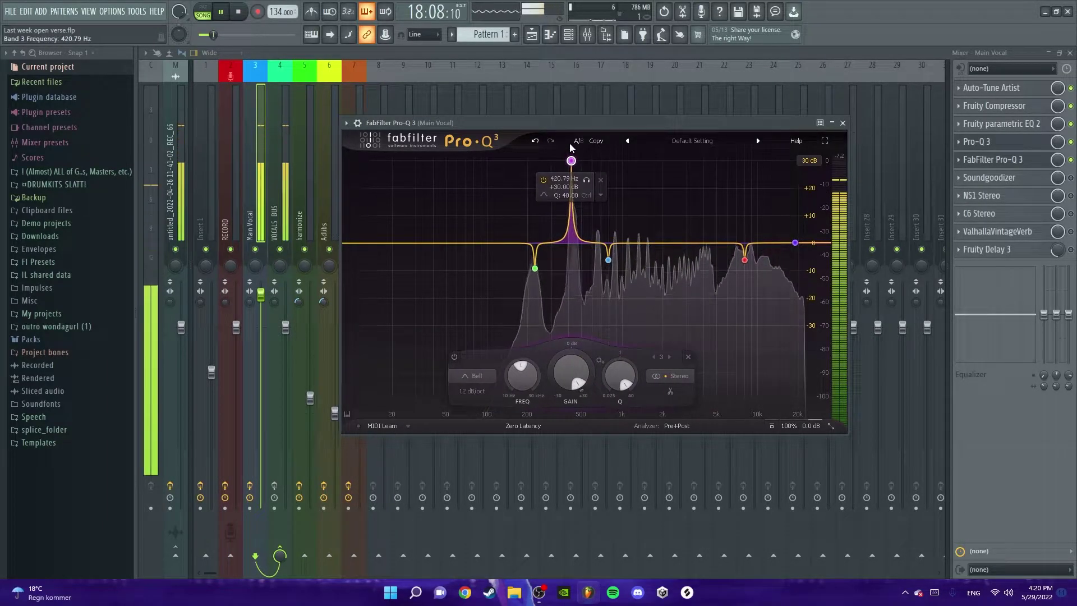
pyautogui.click(587, 181)
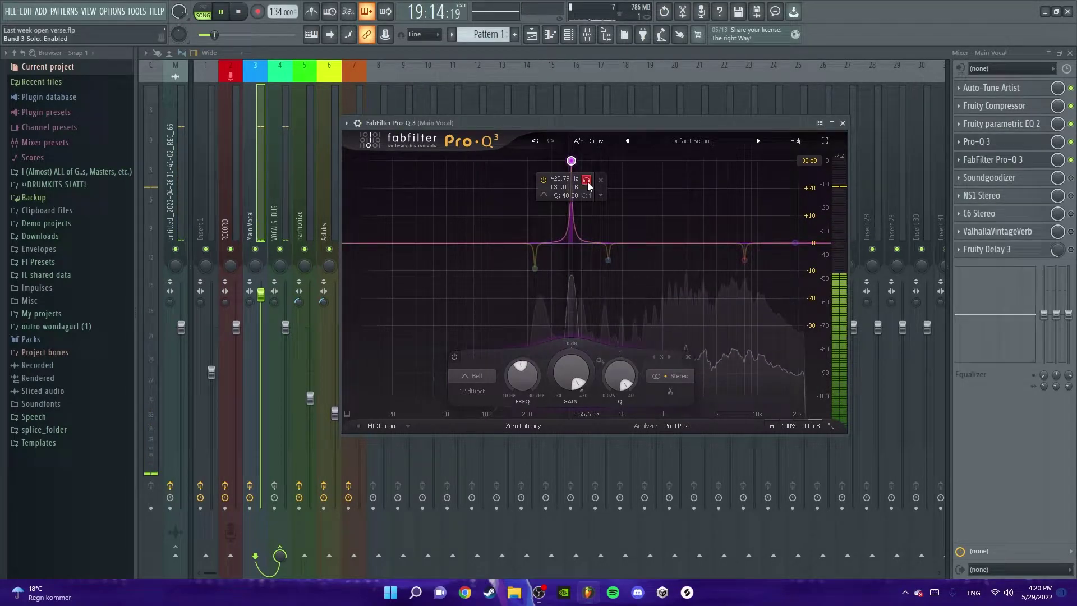
pyautogui.click(588, 186)
pyautogui.press('space')
pyautogui.click(999, 142)
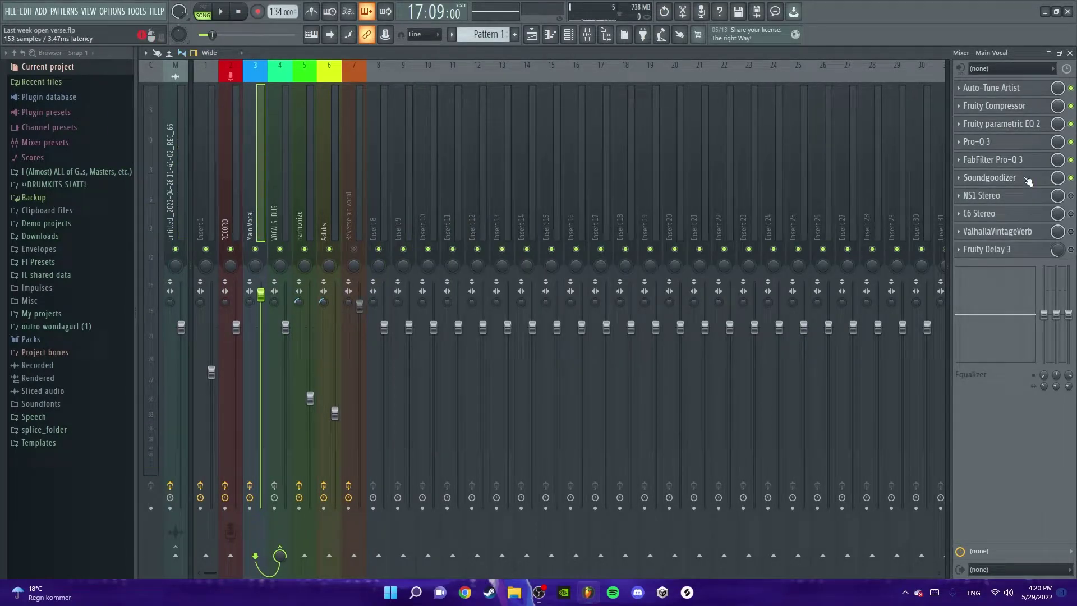
# Review the Main Vocal's Soundgoodizer and leave its window closed.
pyautogui.click(1028, 179)
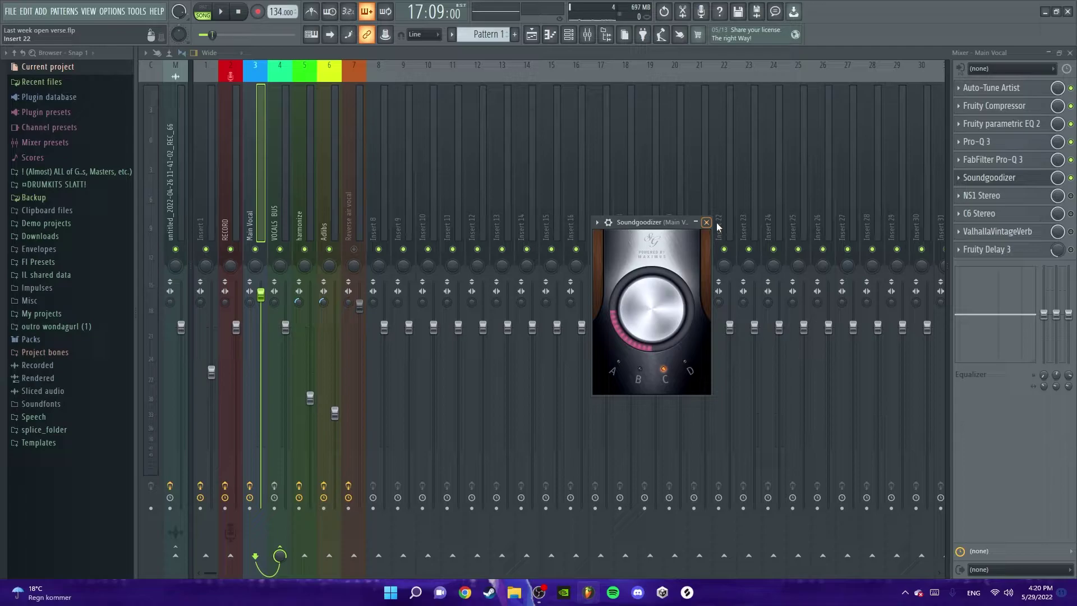
pyautogui.click(614, 283)
pyautogui.click(614, 283)
pyautogui.click(707, 222)
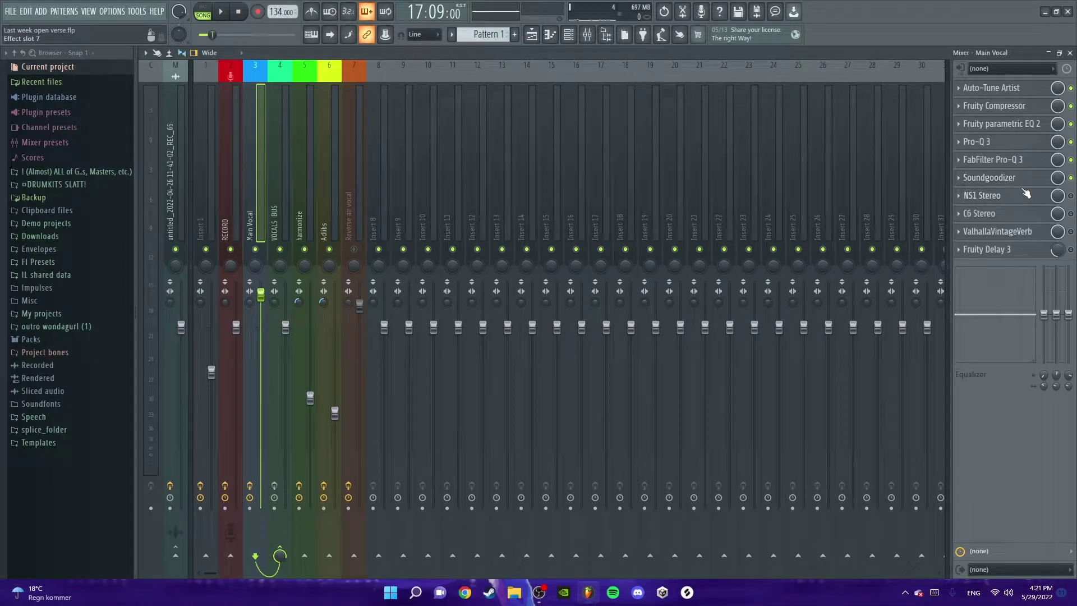
# Enable the NS1 Stereo noise suppressor and view its window beside the mixer.
pyautogui.click(1071, 195)
pyautogui.click(1005, 196)
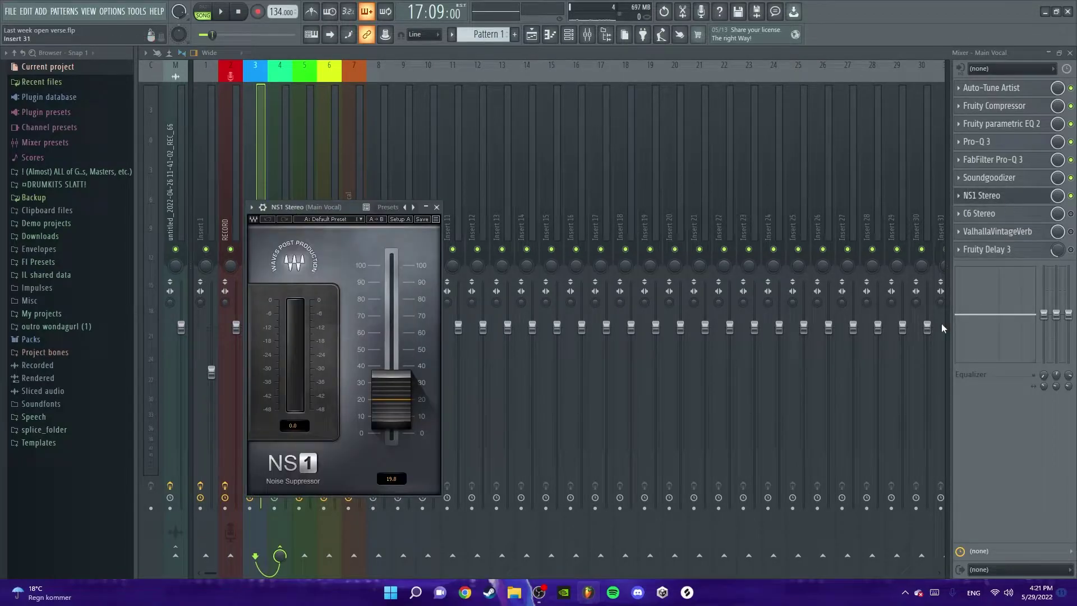
pyautogui.moveTo(332, 206); pyautogui.dragTo(563, 140)
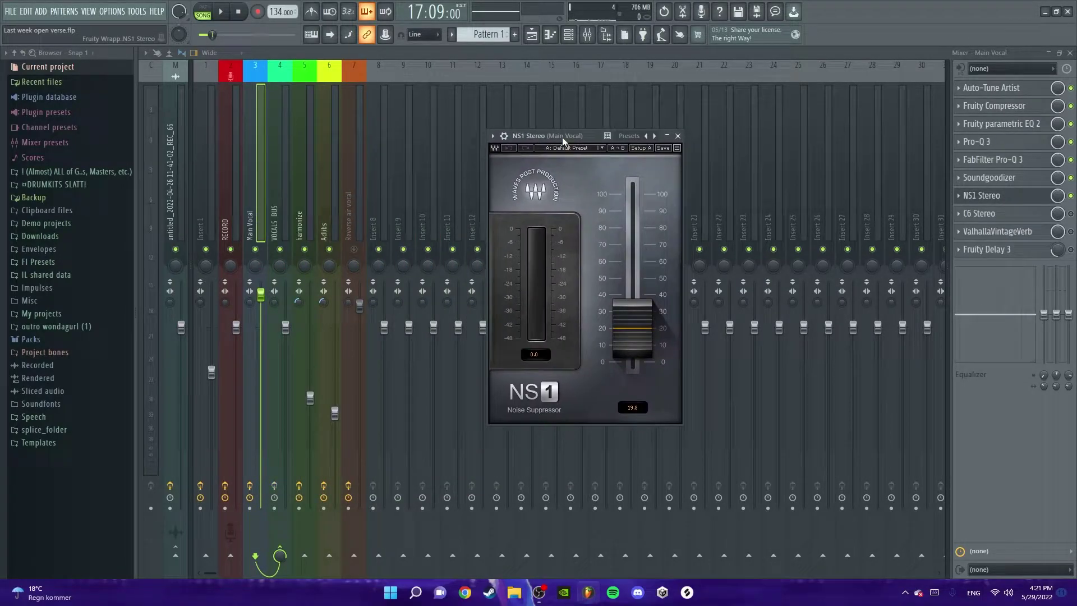
# Delete NS1 Stereo from slot 7, load Fruity Limiter there, and turn its noise-gate gain fully down.
pyautogui.click(678, 136)
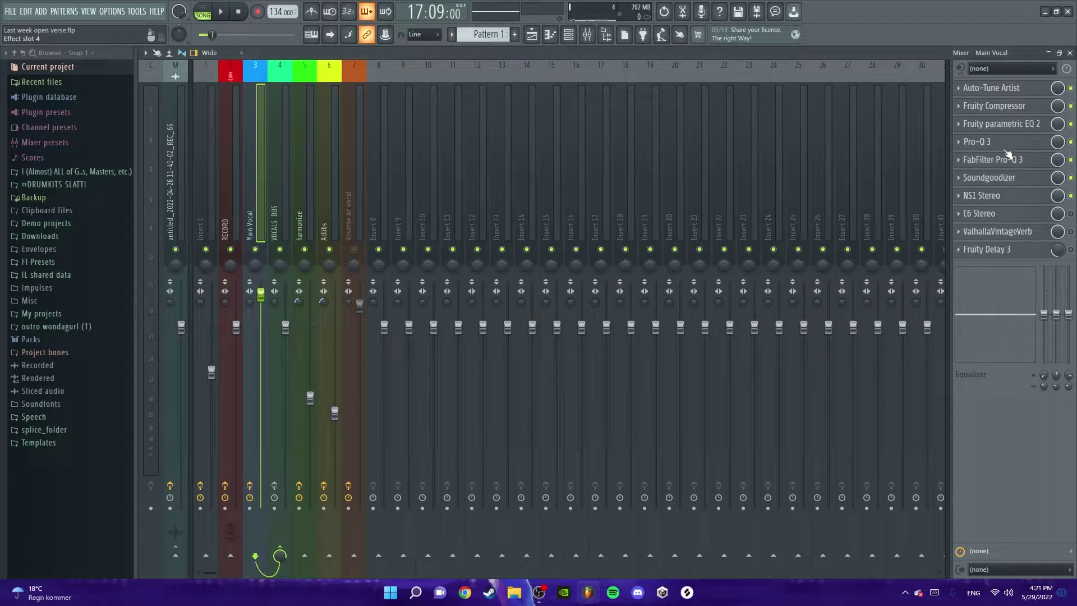
pyautogui.click(976, 196)
pyautogui.click(975, 222)
pyautogui.click(975, 200)
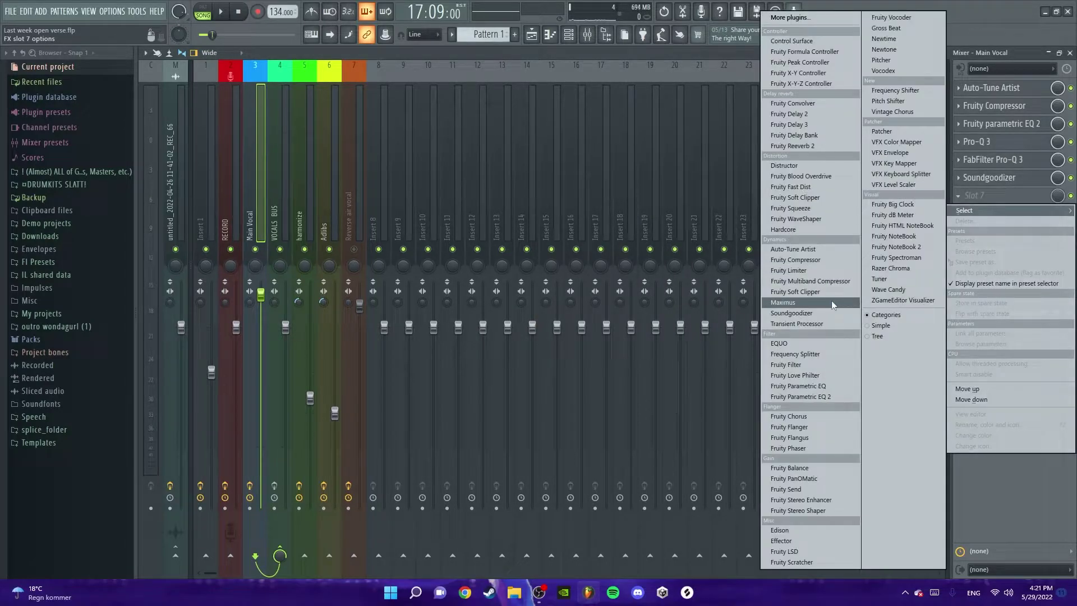
pyautogui.click(789, 271)
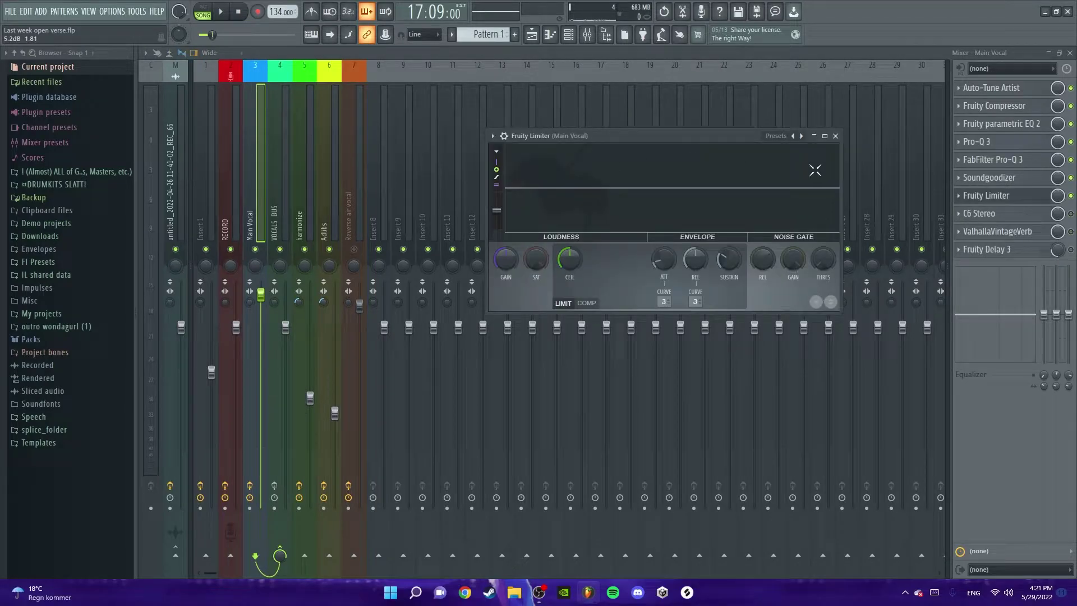
pyautogui.moveTo(789, 260); pyautogui.dragTo(788, 303)
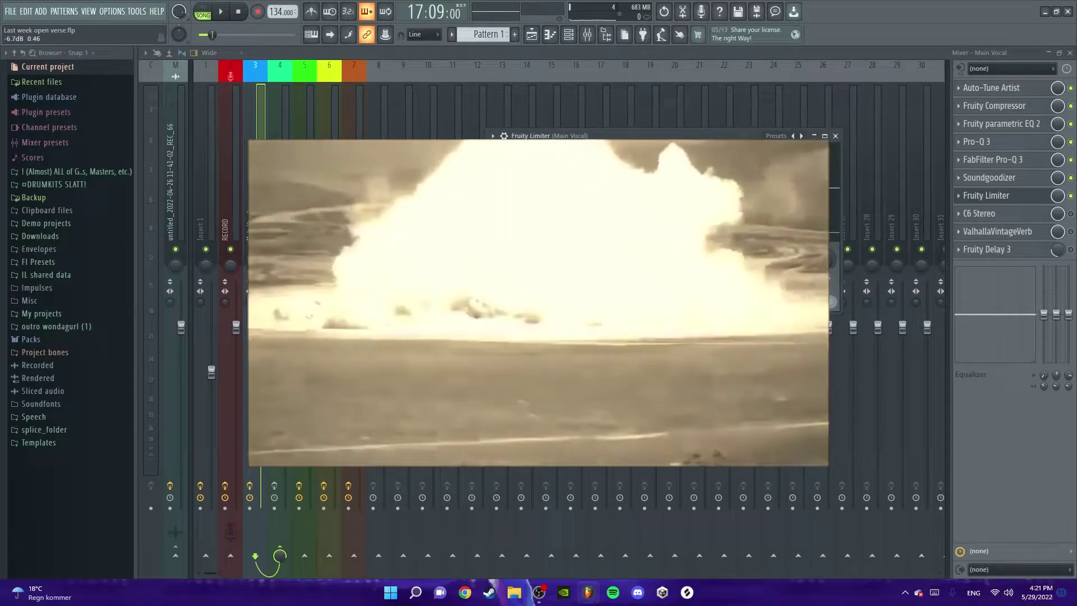
pyautogui.click(837, 135)
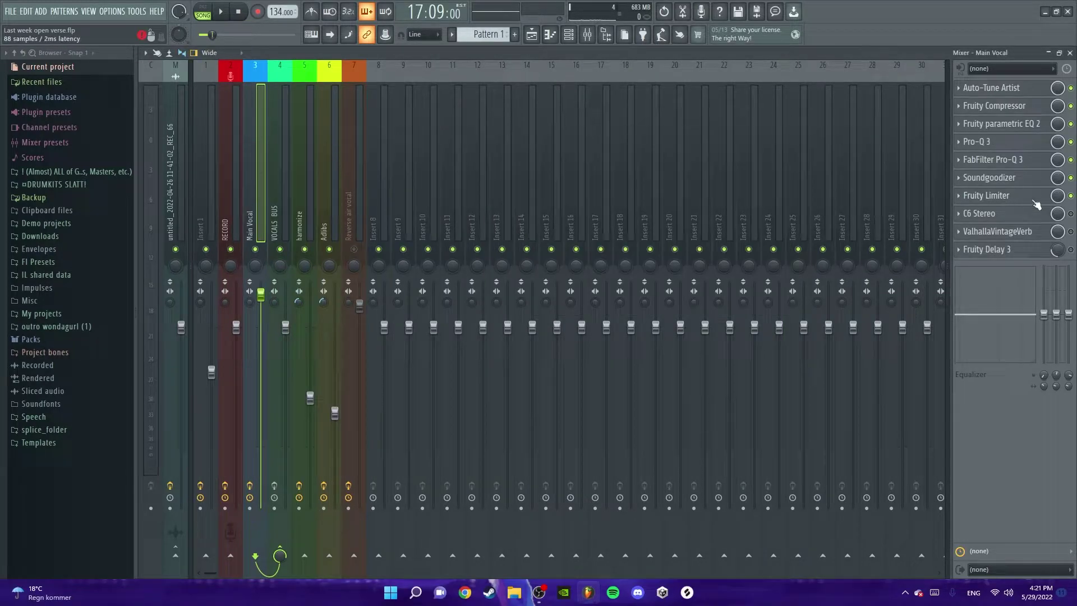
pyautogui.click(1011, 197)
pyautogui.click(1013, 197)
pyautogui.click(1020, 216)
pyautogui.click(1020, 217)
pyautogui.click(1022, 217)
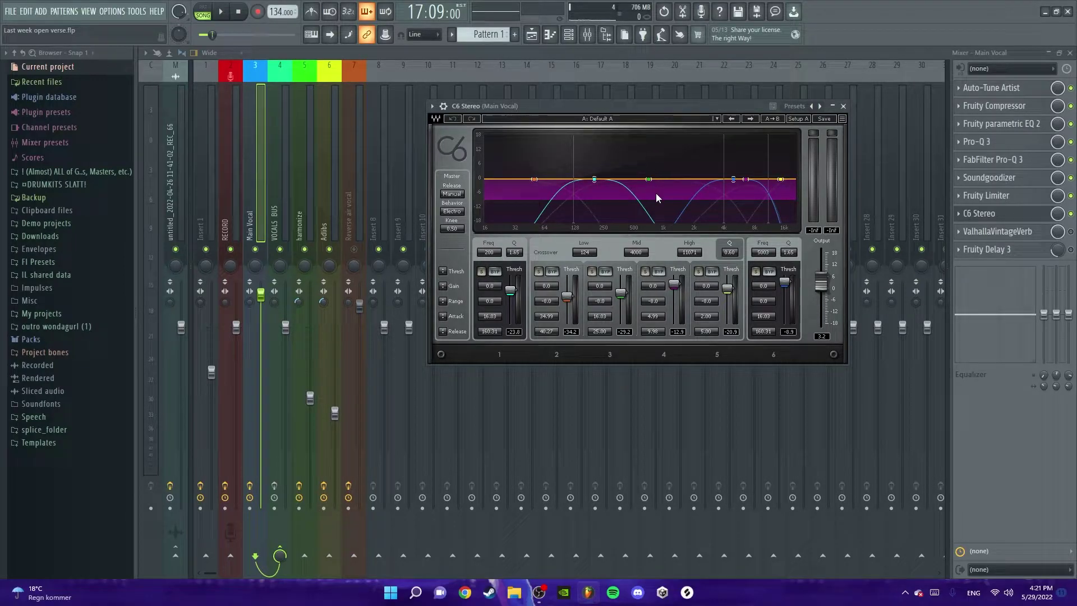
pyautogui.press('space')
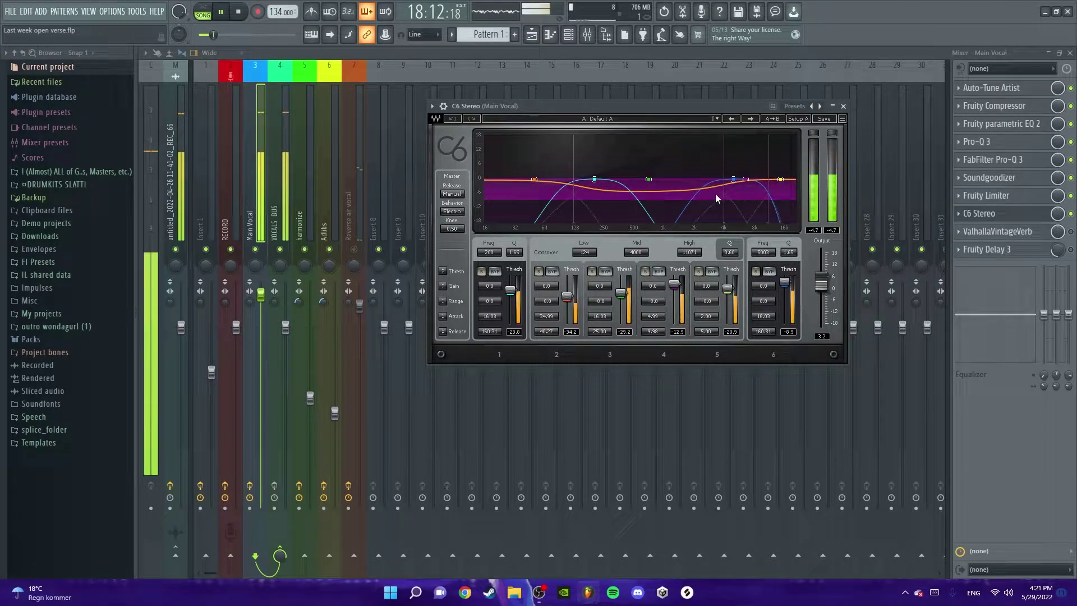
pyautogui.press('space')
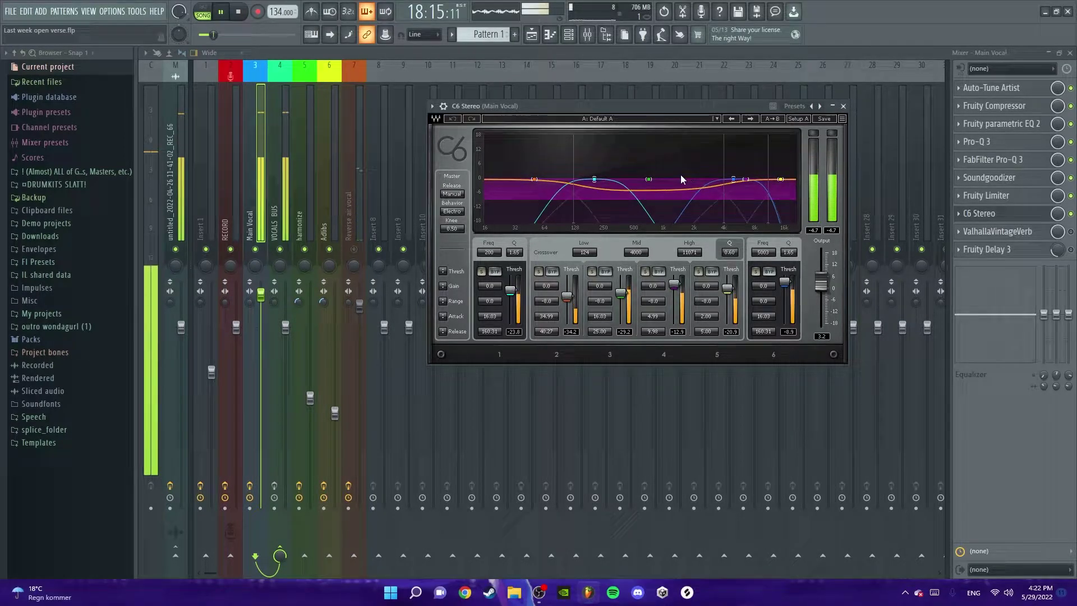
pyautogui.click(980, 213)
pyautogui.press('space')
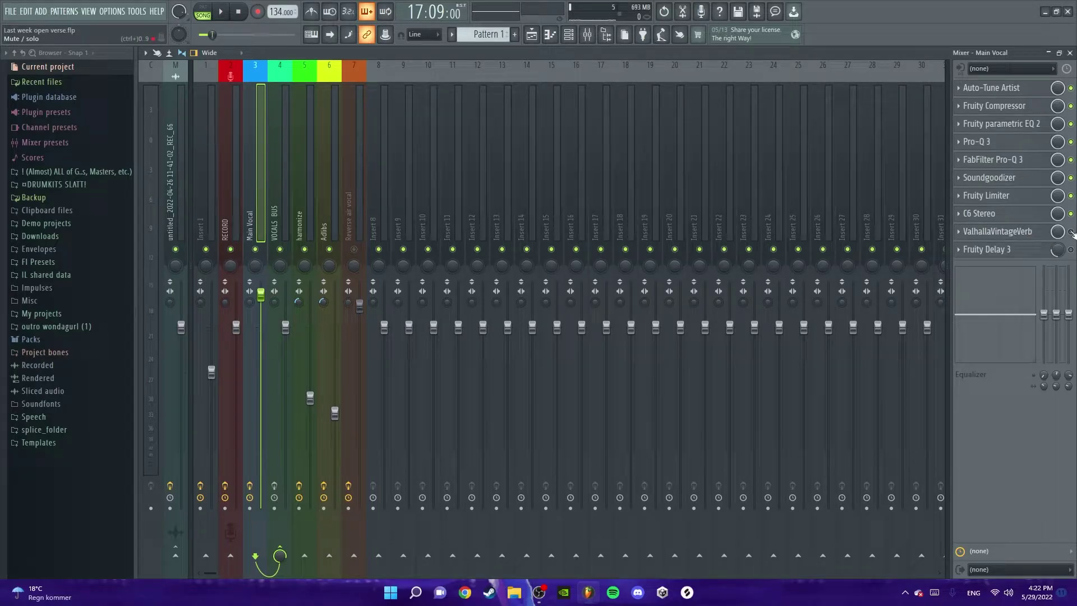
pyautogui.click(999, 235)
pyautogui.moveTo(538, 203); pyautogui.dragTo(567, 123)
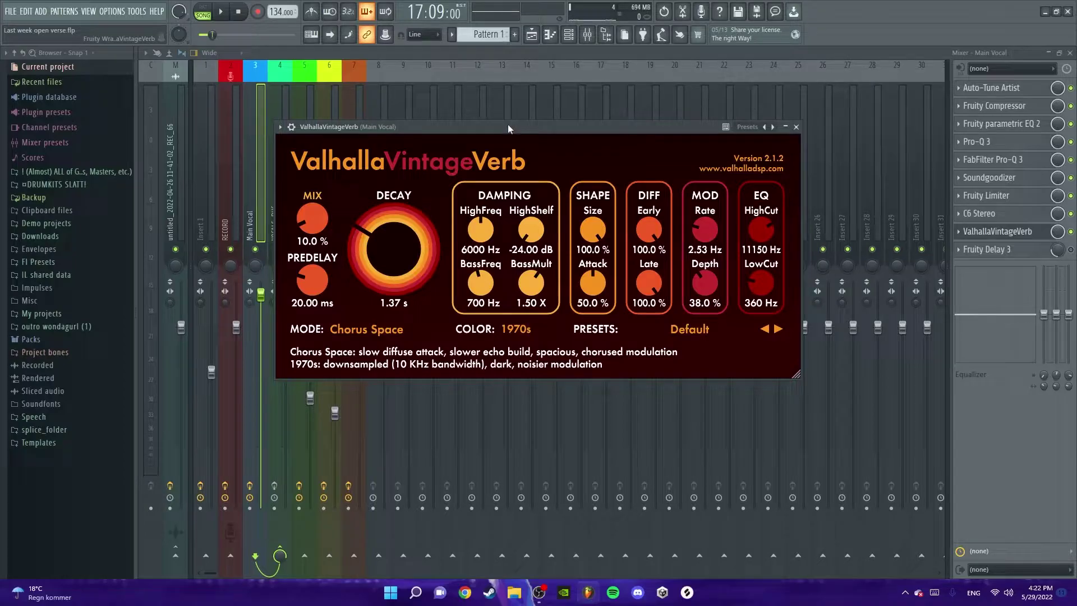
pyautogui.click(797, 127)
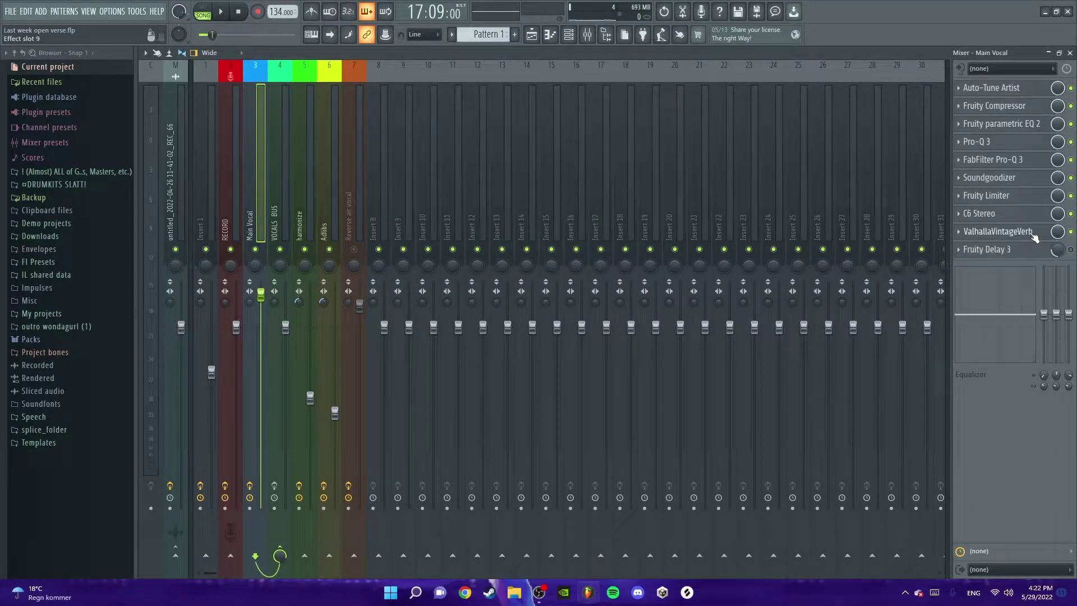
pyautogui.click(1033, 234)
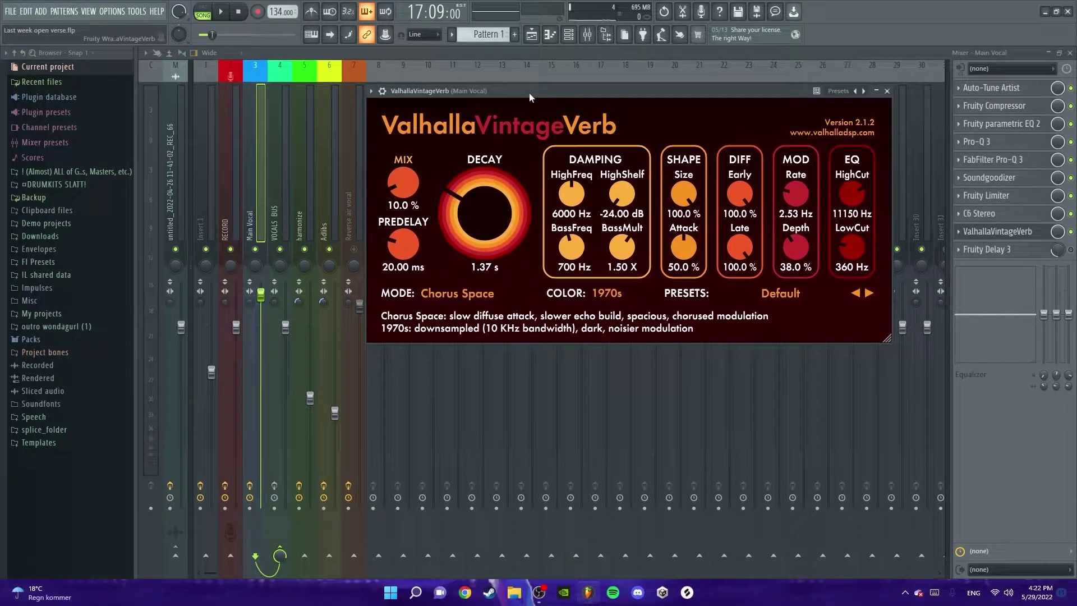
pyautogui.moveTo(529, 93); pyautogui.dragTo(531, 101)
pyautogui.click(461, 305)
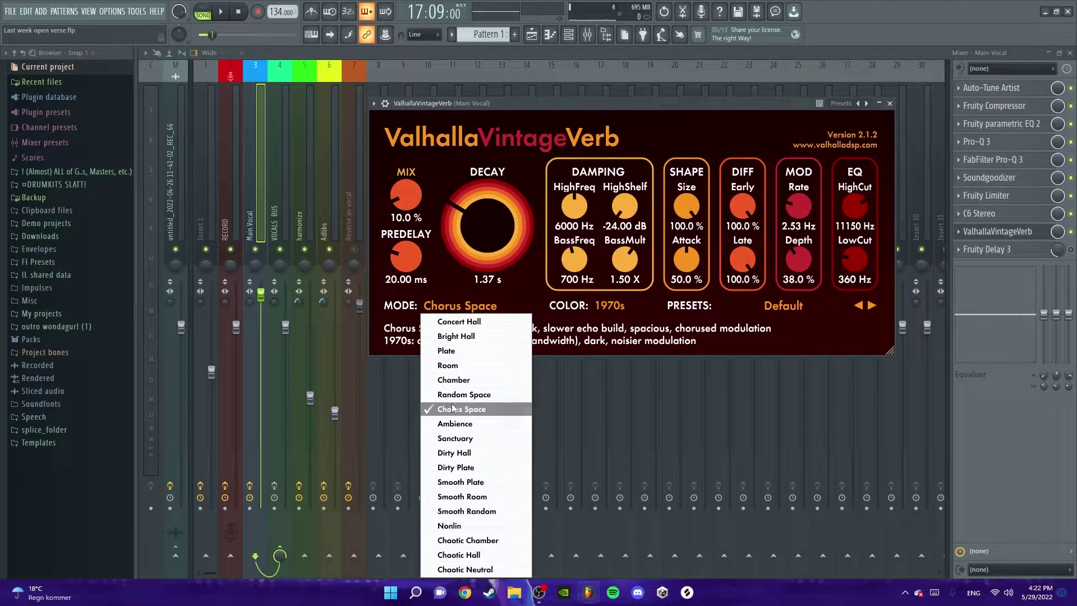
pyautogui.click(445, 95)
pyautogui.click(263, 216)
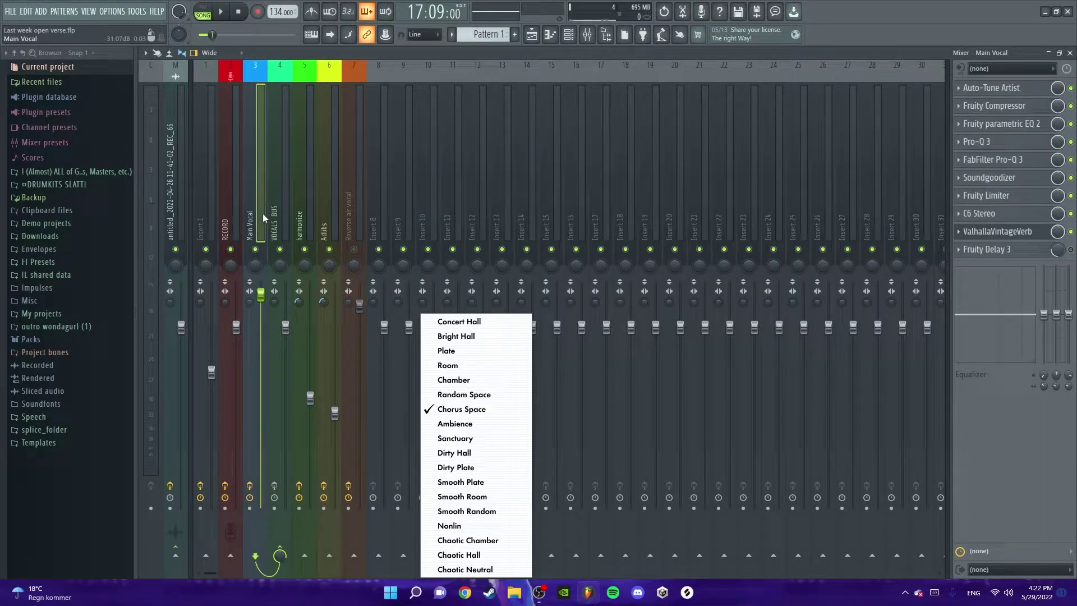
pyautogui.click(1009, 232)
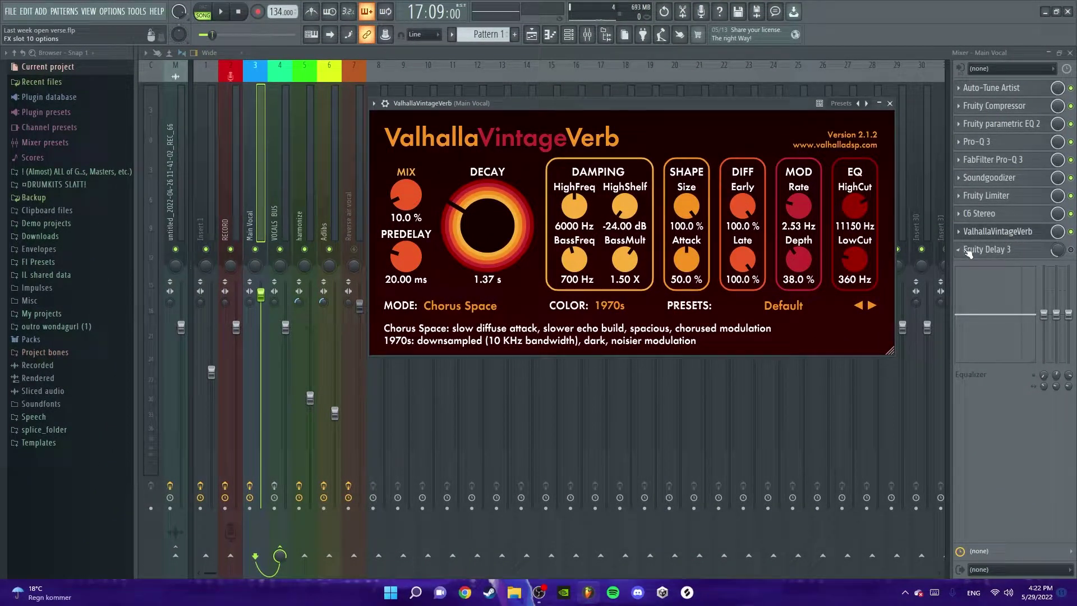
pyautogui.click(1017, 234)
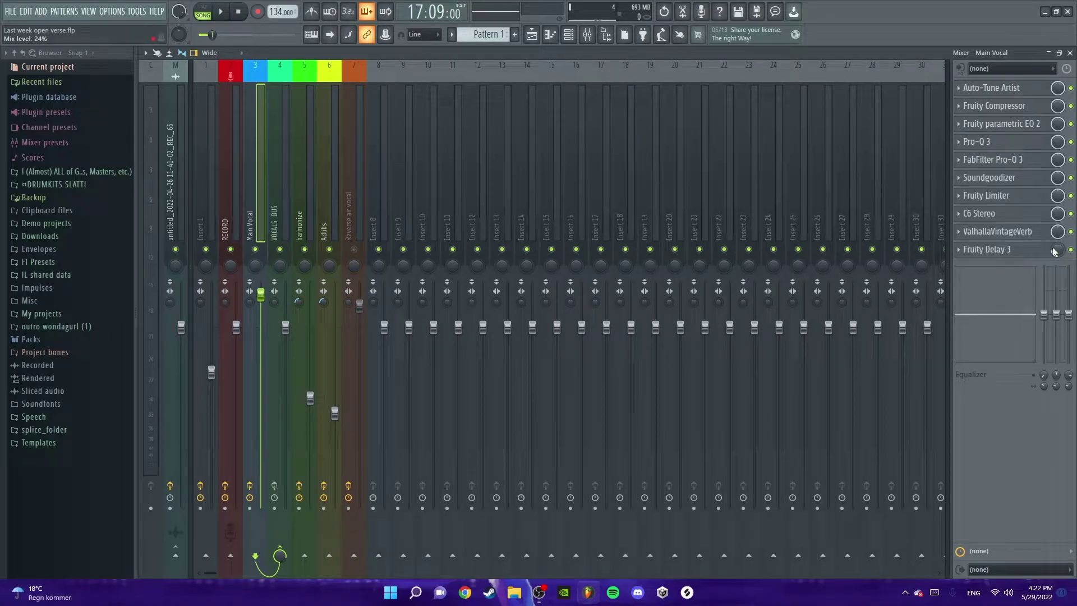
# Load the Ping pong preset into the Main Vocal's Fruity Delay 3.
pyautogui.click(988, 250)
pyautogui.click(839, 178)
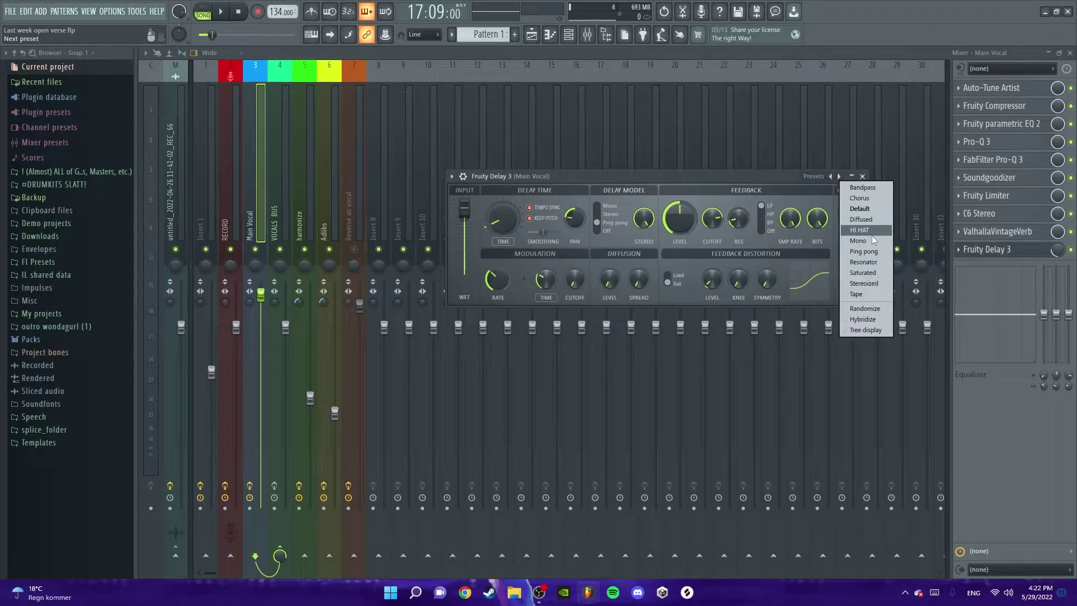
pyautogui.click(865, 252)
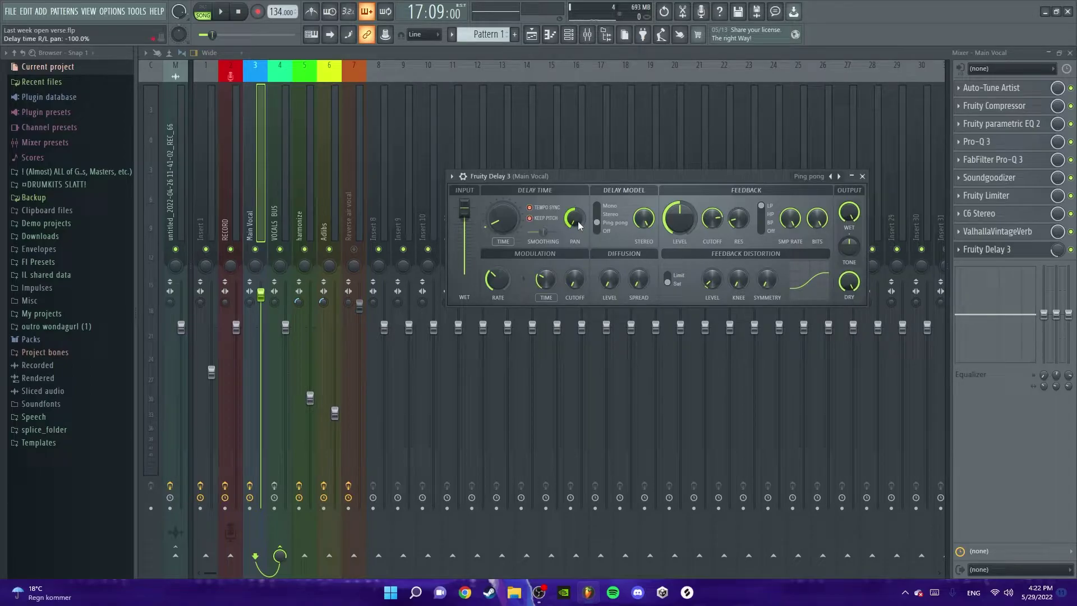
pyautogui.click(863, 176)
# Play the full mix from the playlist, then return to the mixer and stop playback.
pyautogui.click(531, 35)
pyautogui.press('space')
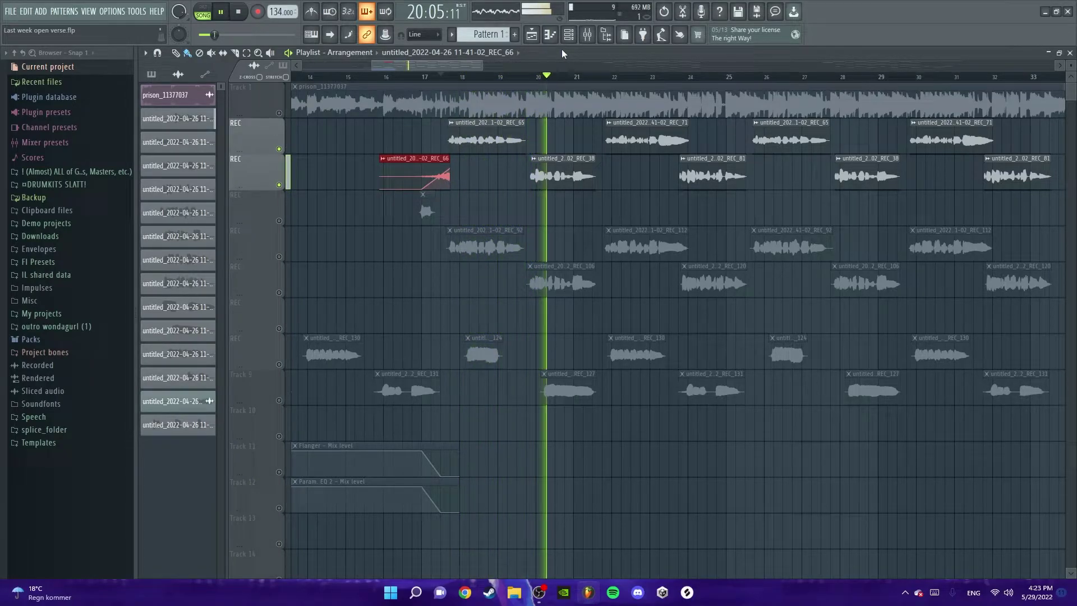
pyautogui.click(587, 34)
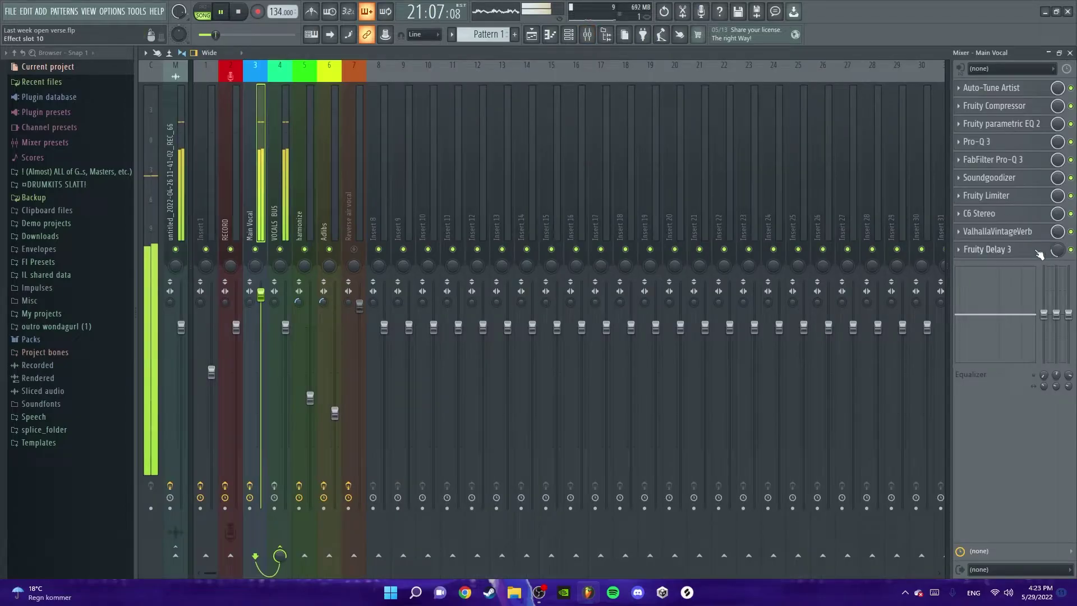
pyautogui.click(1039, 254)
pyautogui.press('Escape')
pyautogui.press('space')
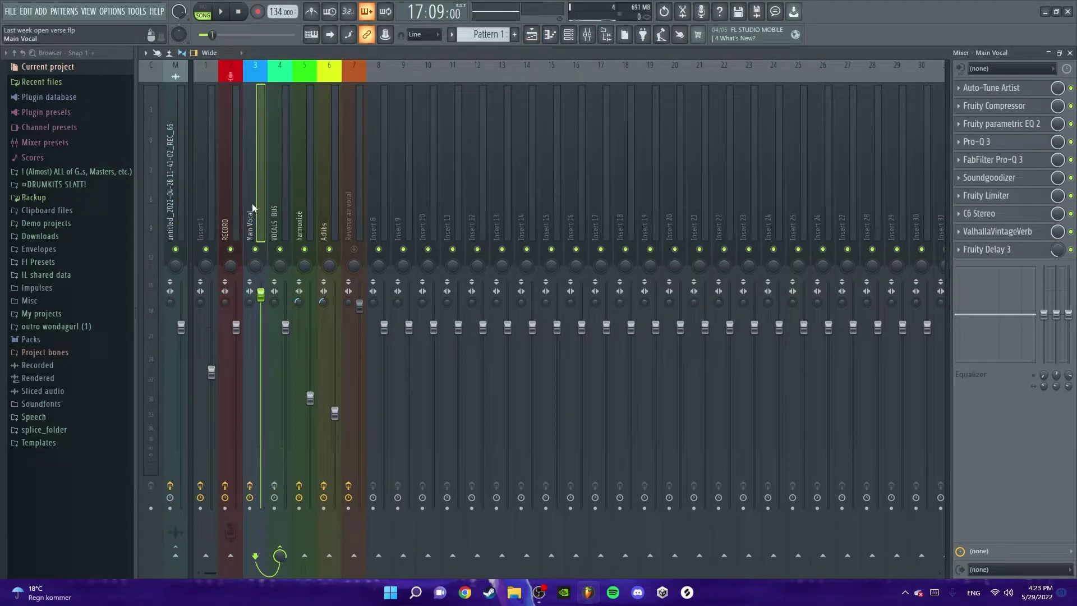
# Set the VOCALS BUS Fresh Air to Mid Air 14 and High Air 17.
pyautogui.click(286, 187)
pyautogui.click(253, 212)
pyautogui.click(284, 212)
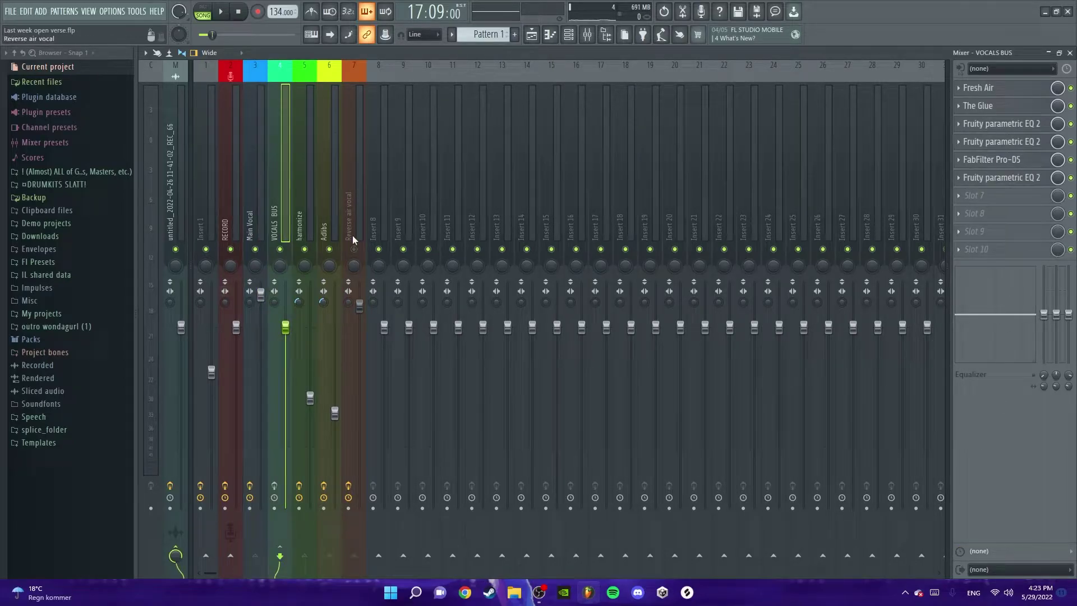
pyautogui.click(999, 96)
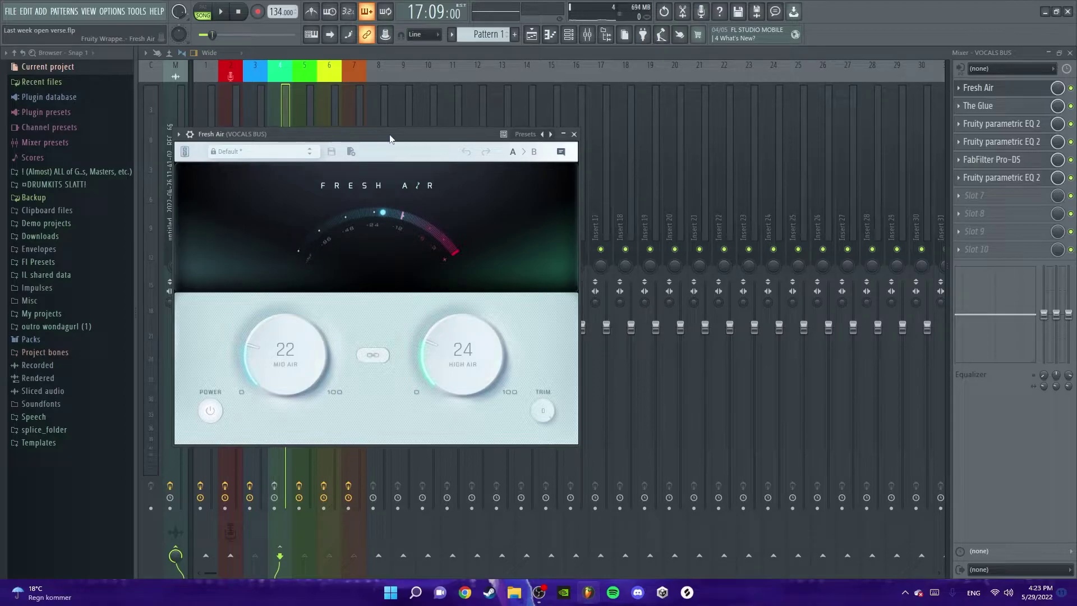
pyautogui.moveTo(367, 155); pyautogui.dragTo(582, 139)
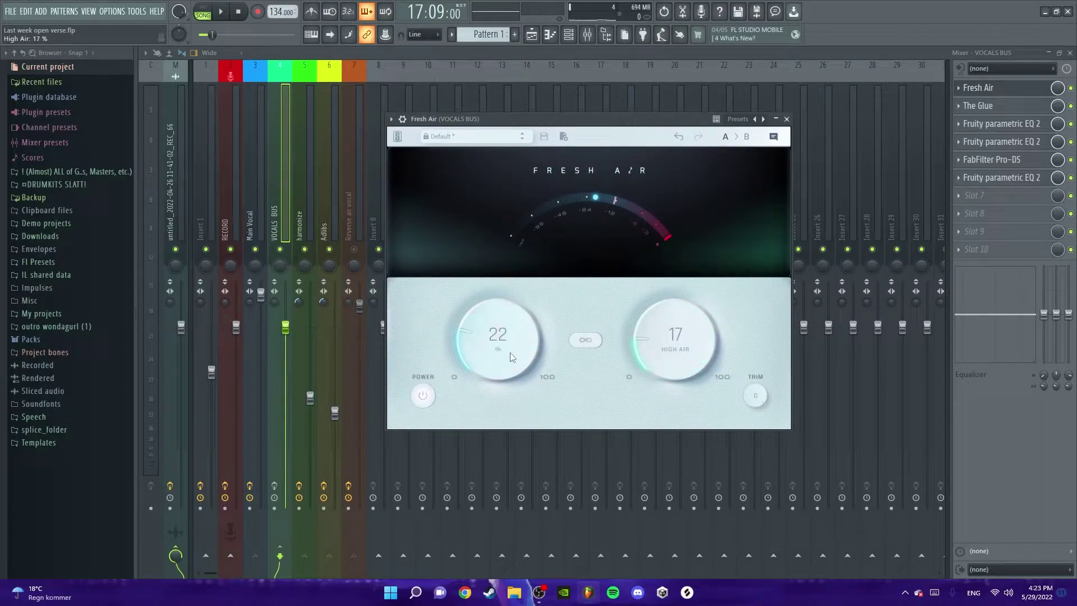
pyautogui.scroll(-2, 512, 357)
pyautogui.click(788, 119)
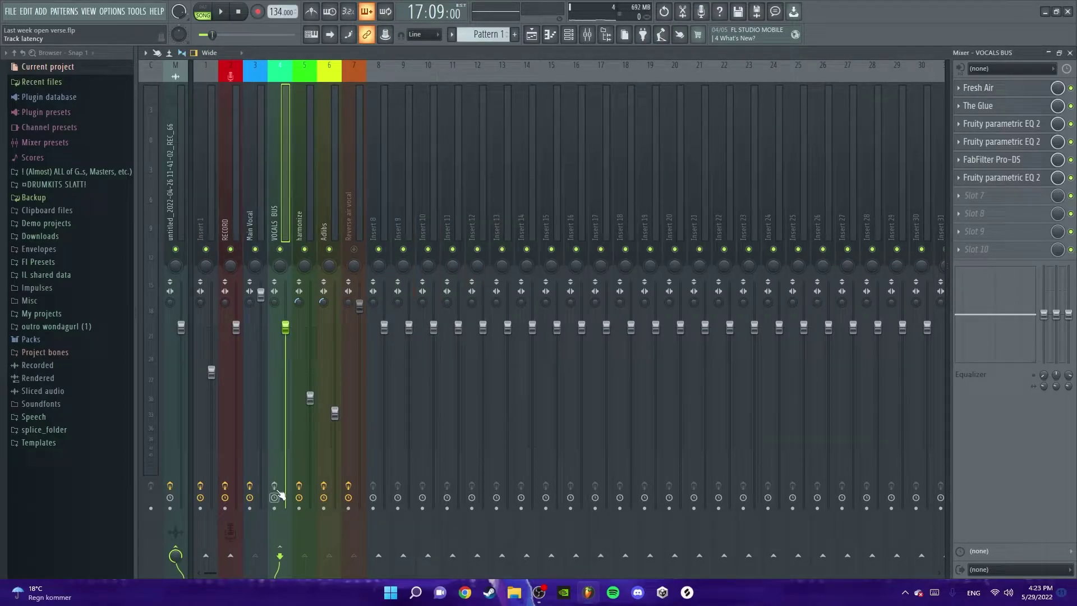
# Audition the VOCALS BUS with Fresh Air showing, then close it and stop playback.
pyautogui.click(979, 88)
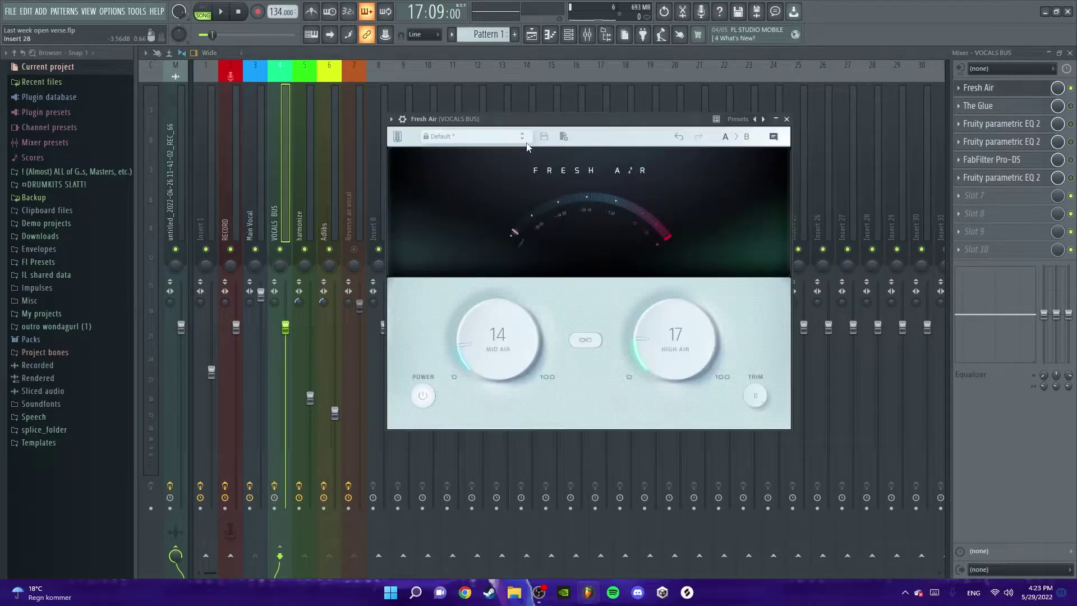
pyautogui.press('space')
pyautogui.click(786, 119)
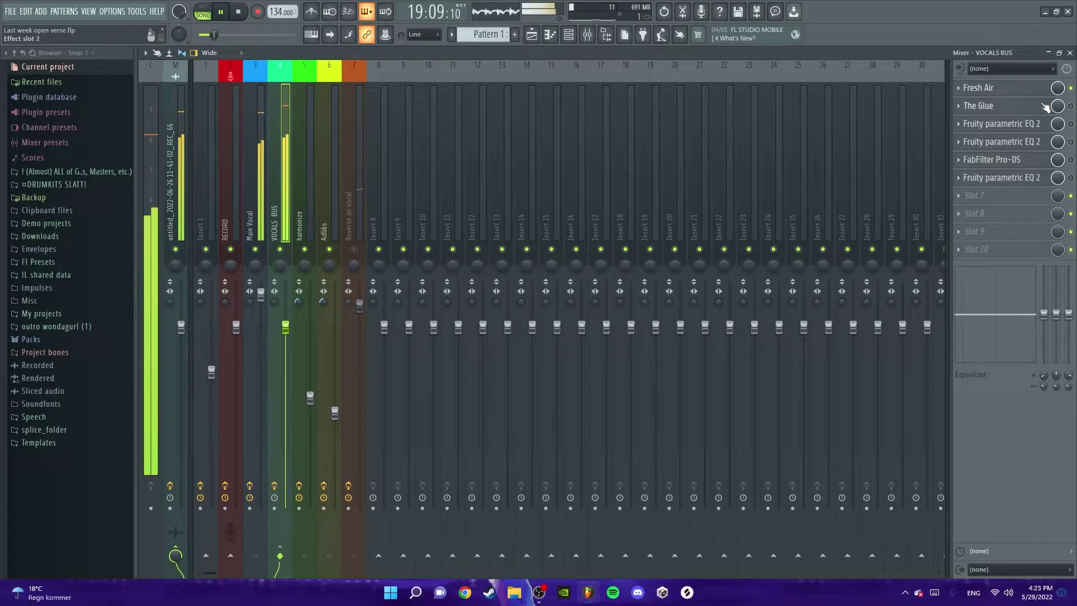
pyautogui.press('space')
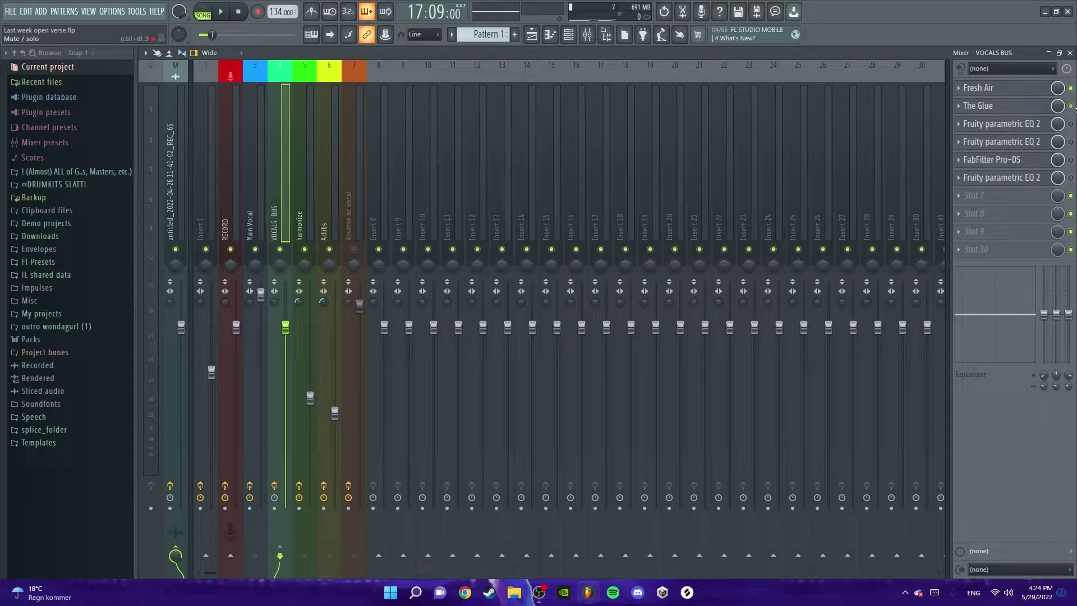
pyautogui.click(1031, 107)
pyautogui.moveTo(250, 146); pyautogui.dragTo(389, 105)
pyautogui.click(435, 385)
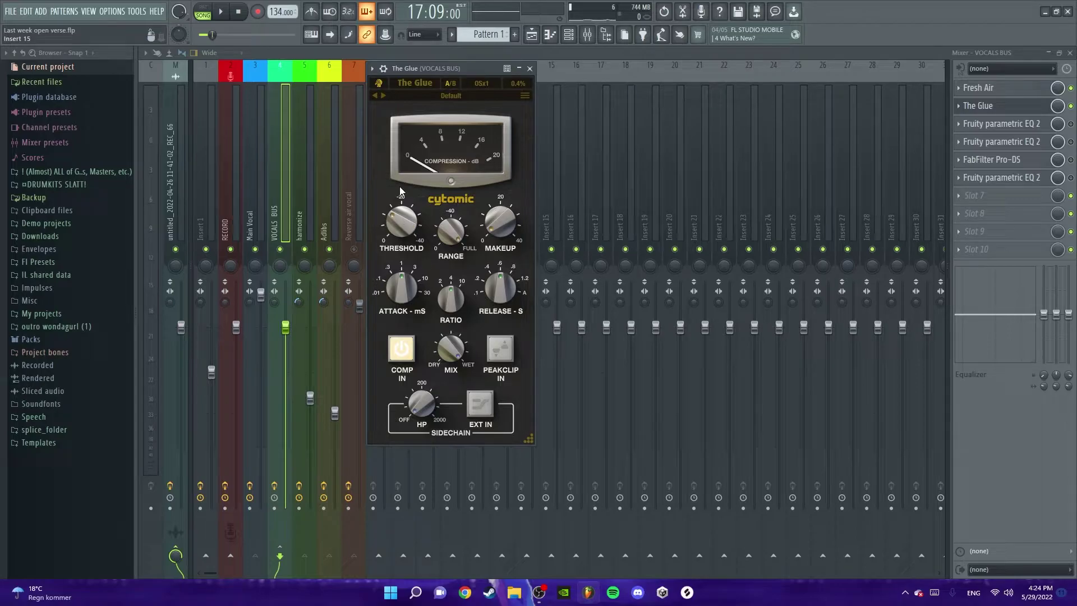
pyautogui.moveTo(397, 251)
pyautogui.click(530, 68)
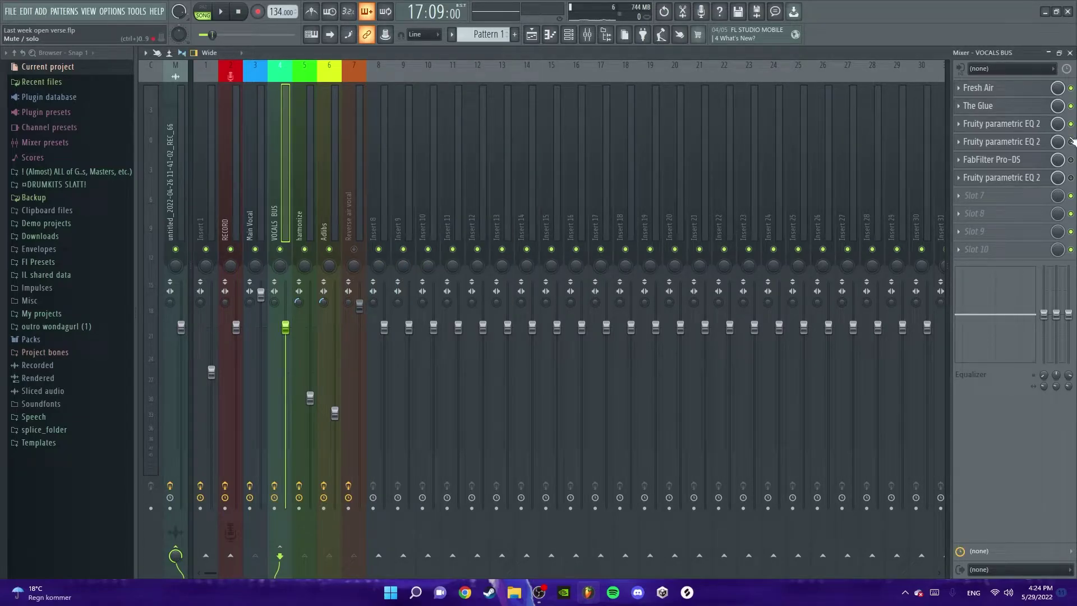
pyautogui.click(998, 124)
pyautogui.moveTo(341, 164)
pyautogui.mouseDown()
pyautogui.moveTo(451, 149)
pyautogui.moveTo(355, 175)
pyautogui.mouseUp()
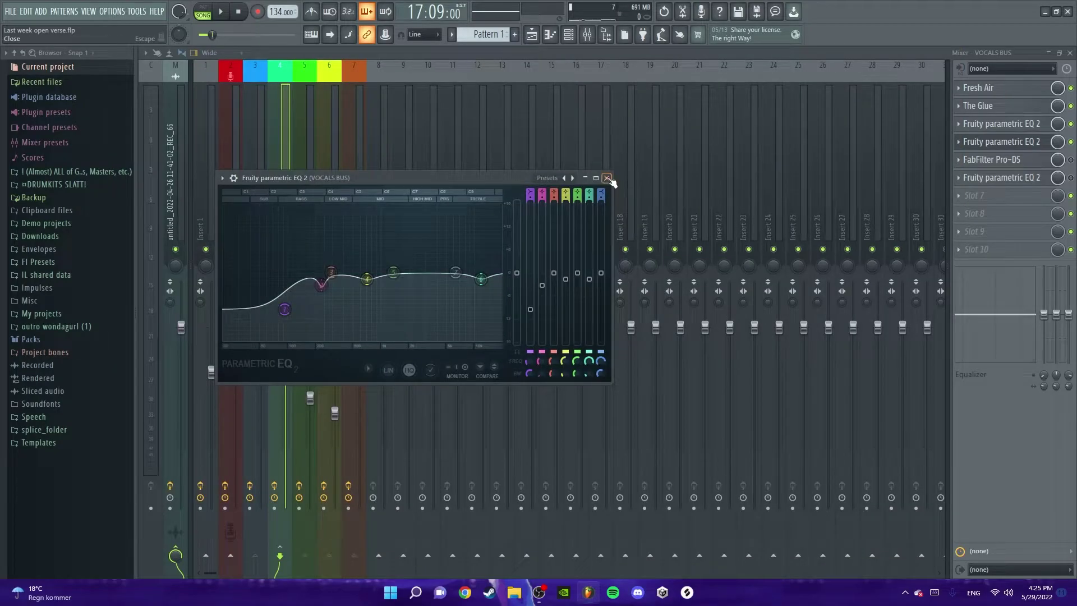
pyautogui.click(606, 178)
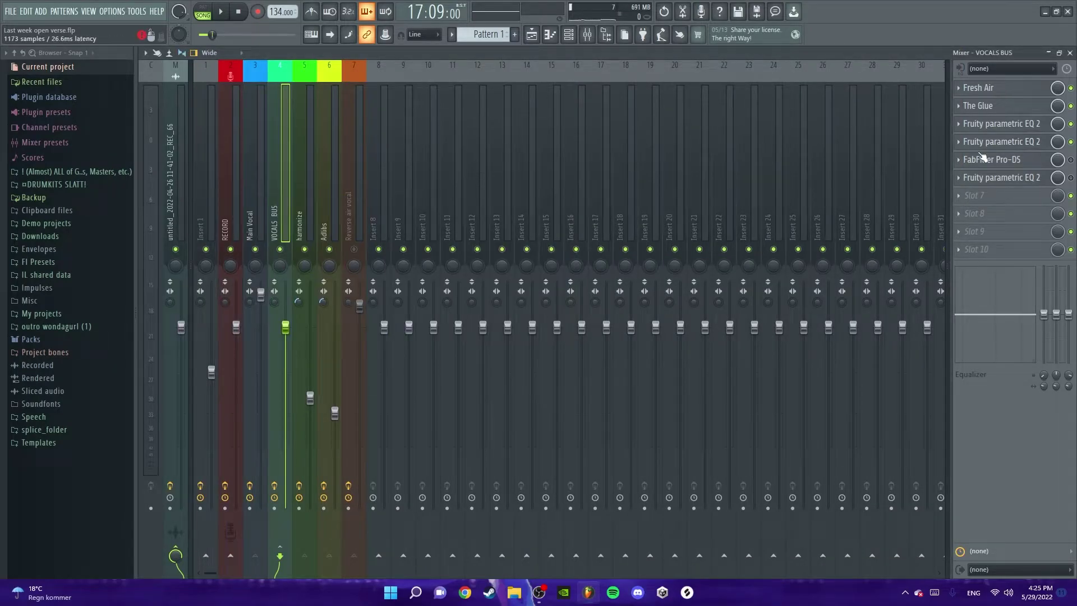
# Load the Single Vocal > Male Split Band preset into the VOCALS BUS FabFilter Pro-DS.
pyautogui.click(1020, 163)
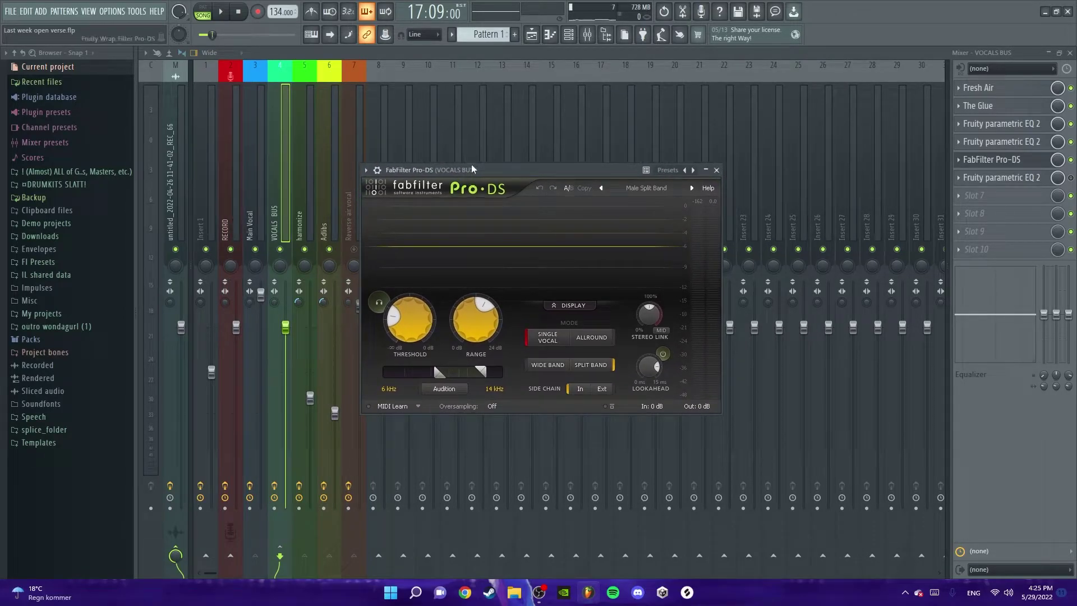
pyautogui.moveTo(472, 169); pyautogui.dragTo(479, 166)
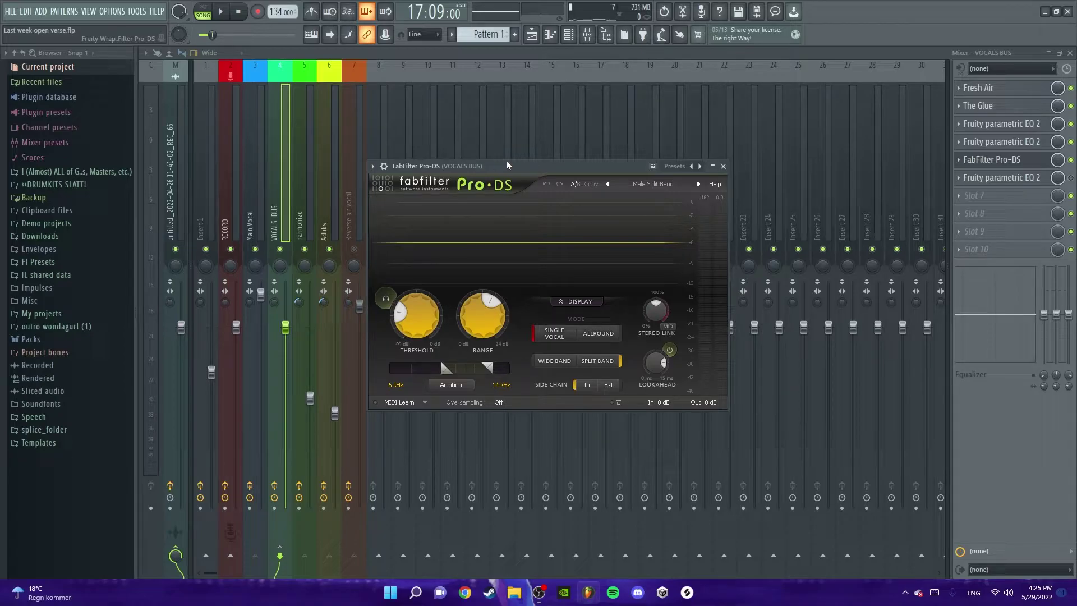
pyautogui.click(654, 184)
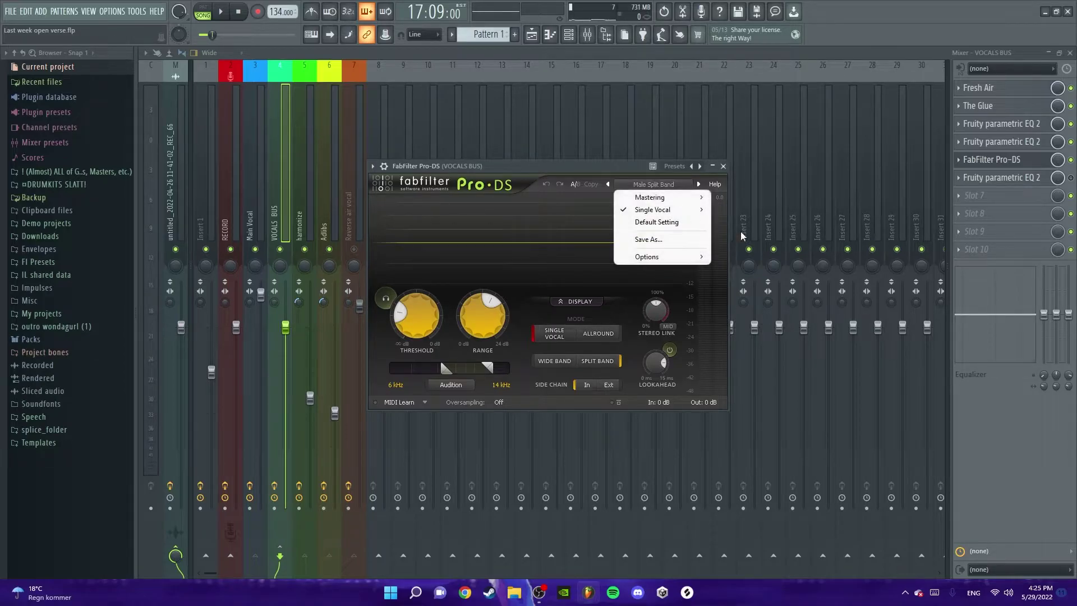
pyautogui.moveTo(662, 211)
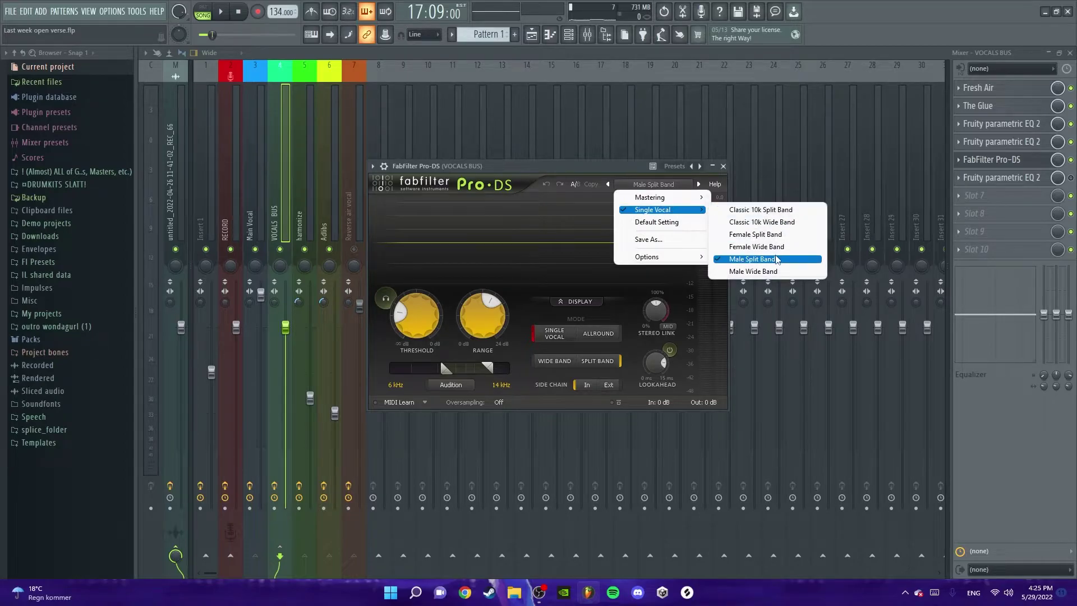
pyautogui.click(767, 260)
# Close Pro-DS and look over the bus's final Fruity parametric EQ 2.
pyautogui.click(713, 166)
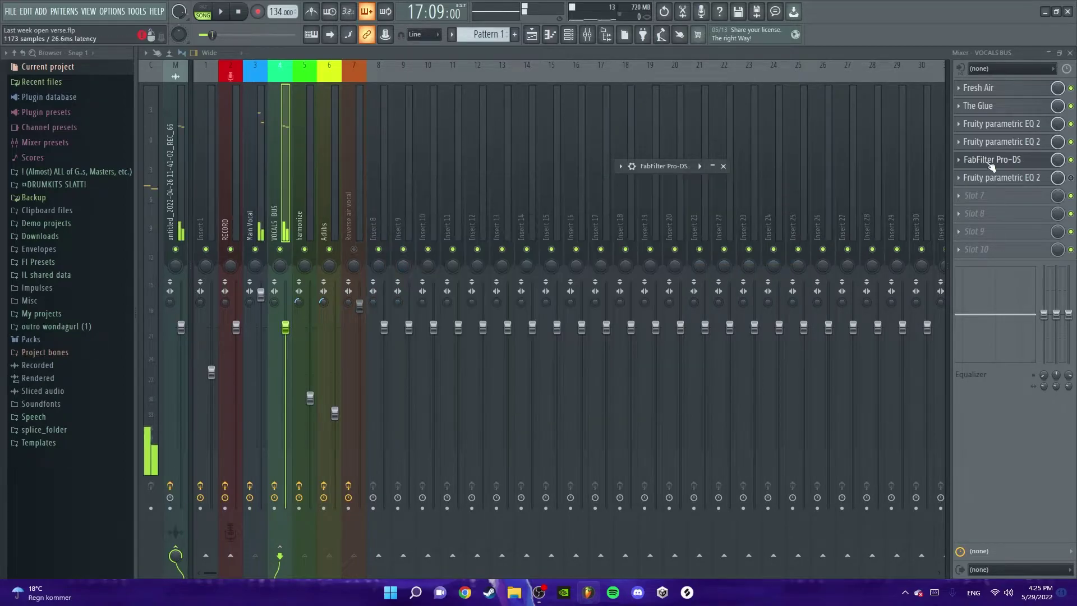
pyautogui.click(724, 167)
pyautogui.click(724, 167)
pyautogui.click(1002, 177)
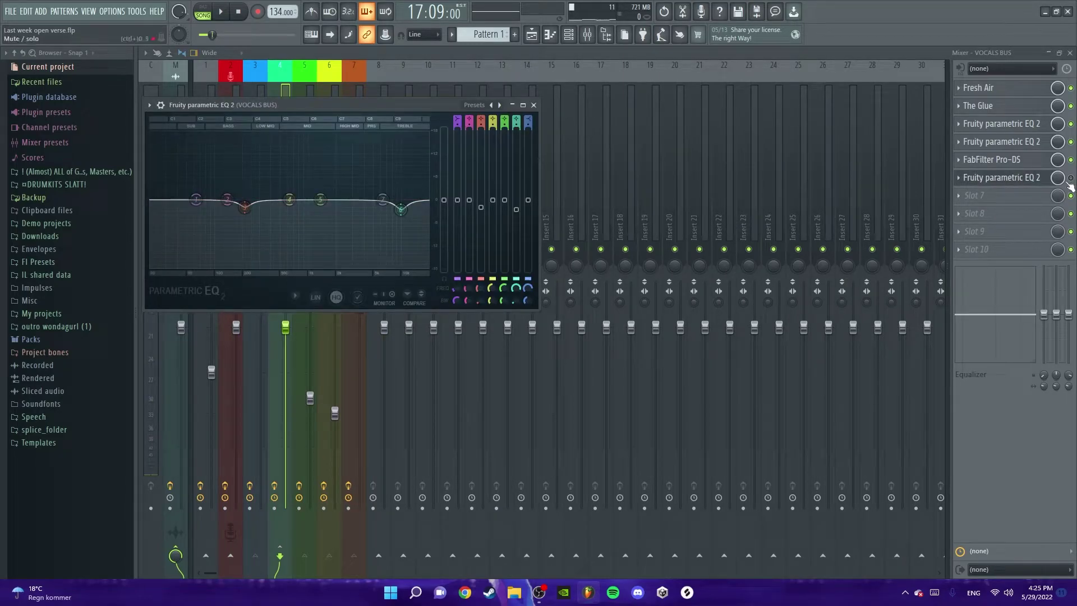
pyautogui.click(1044, 178)
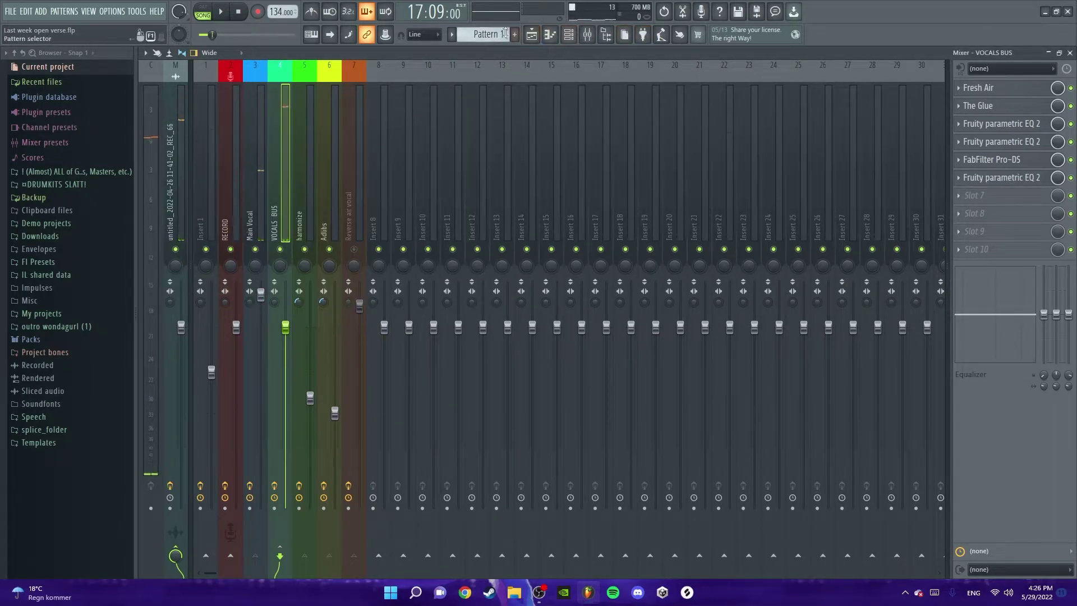
# Select playlist tracks 5 and 6 in the arrangement.
pyautogui.click(531, 34)
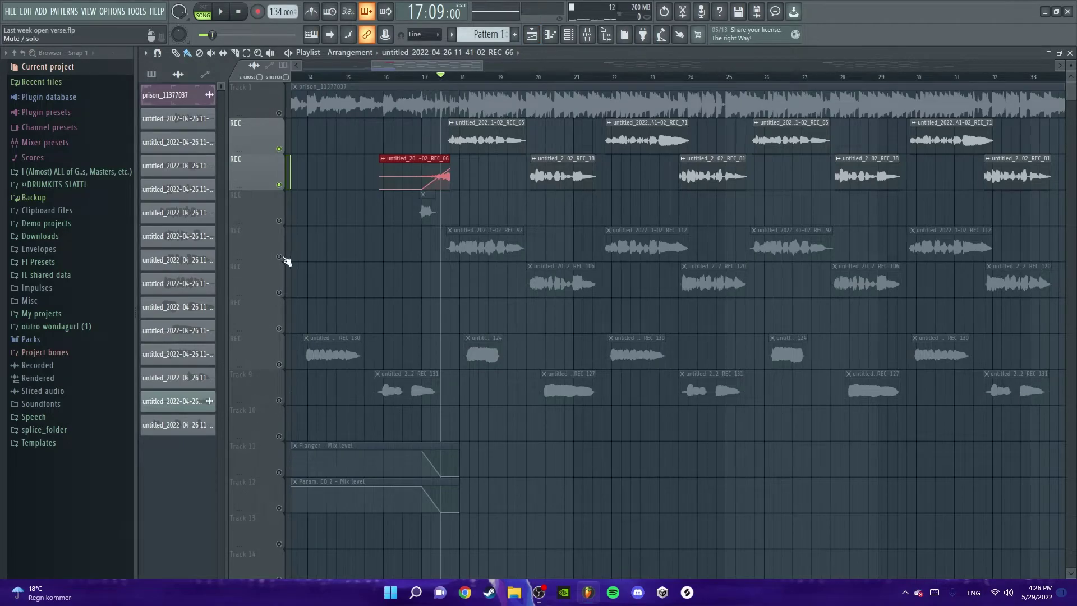
pyautogui.click(255, 247)
pyautogui.keyDown('shift'); pyautogui.click(255, 281); pyautogui.keyUp('shift')
pyautogui.click(586, 34)
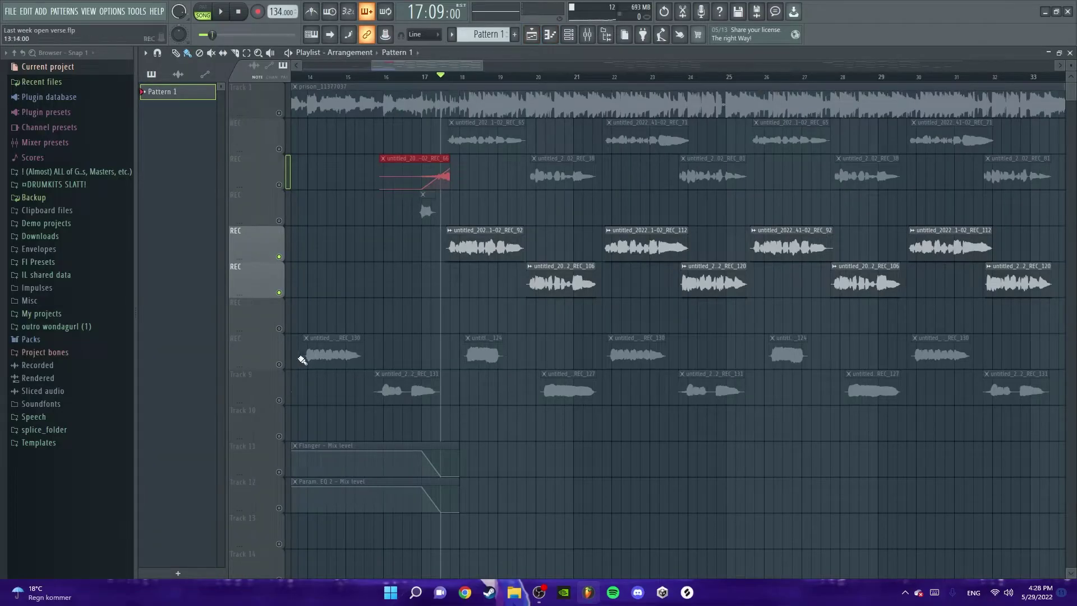
# Solo track 8, toggle mutes on tracks 9 and 11, and play the adlibs with the mixer showing.
pyautogui.keyDown('ctrl'); pyautogui.click(278, 365); pyautogui.keyUp('ctrl')
pyautogui.click(279, 400)
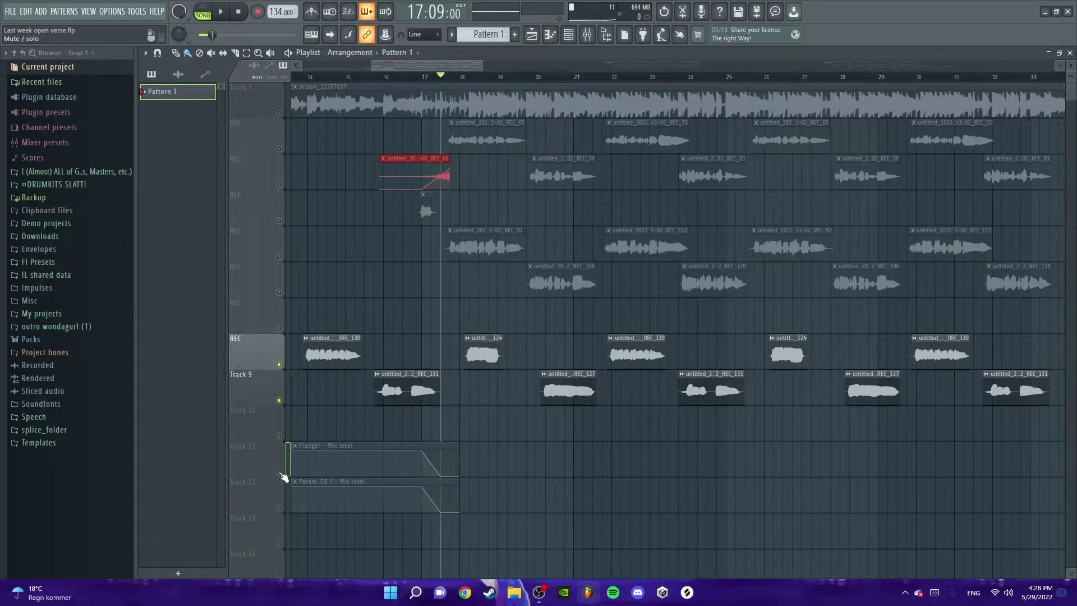
pyautogui.click(279, 472)
pyautogui.press('space')
pyautogui.press('F9')
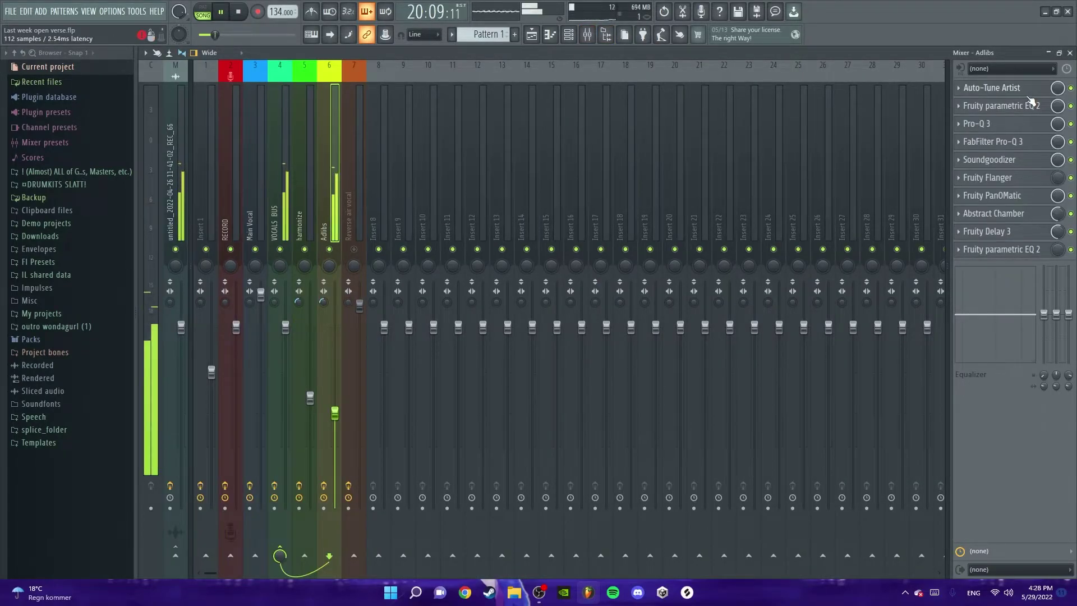
# Stop playback and review Adlibs' Auto-Tune Artist, parametric EQ (low-cut nudged up) and Pro-Q 3.
pyautogui.press('space')
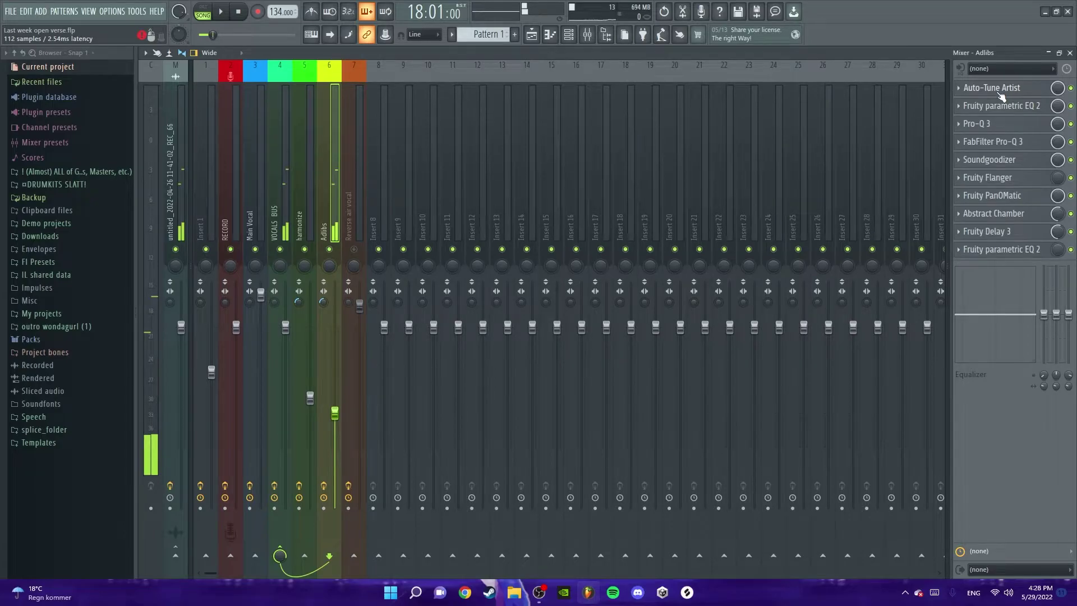
pyautogui.click(1001, 93)
pyautogui.click(1001, 93)
pyautogui.click(1011, 108)
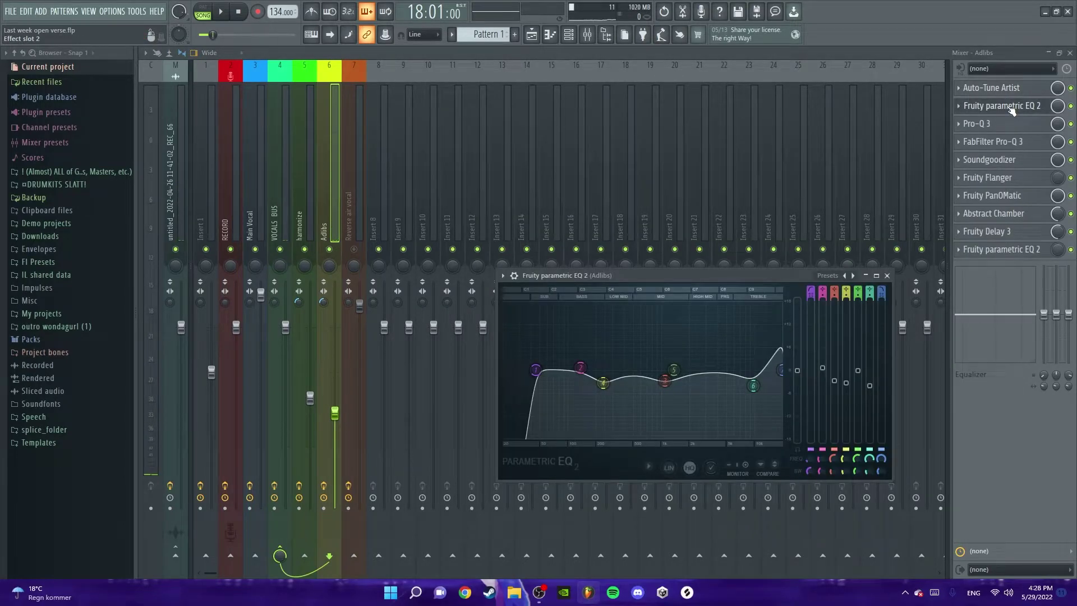
pyautogui.moveTo(536, 369)
pyautogui.mouseDown()
pyautogui.moveTo(556, 366)
pyautogui.moveTo(539, 371)
pyautogui.mouseUp()
pyautogui.click(985, 123)
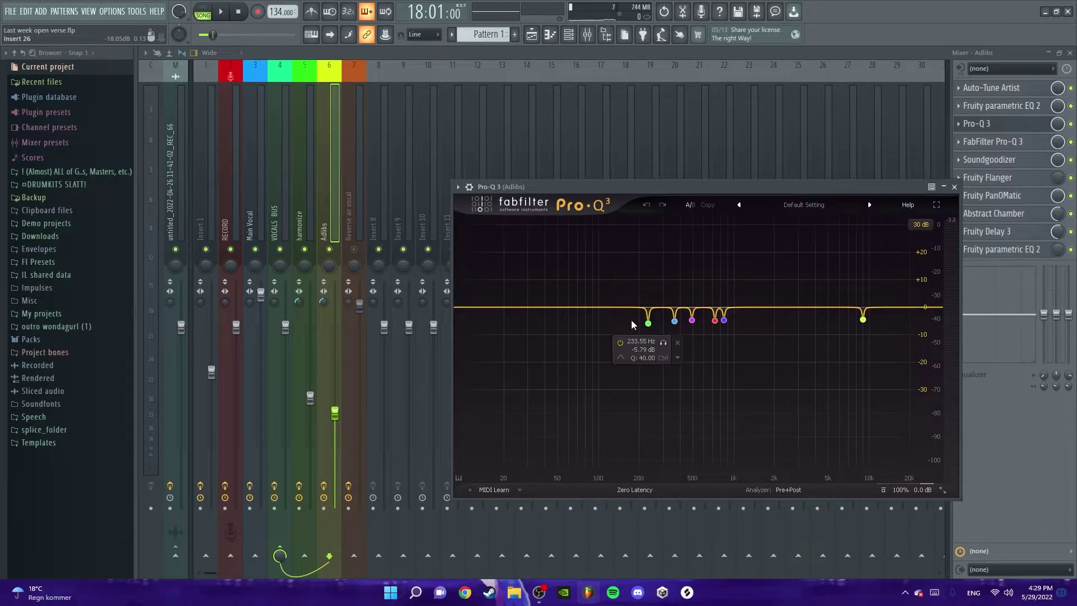
pyautogui.click(985, 123)
# Check the Adlibs Soundgoodizer, Fruity Flanger and Fruity parametric EQ 2.
pyautogui.click(990, 142)
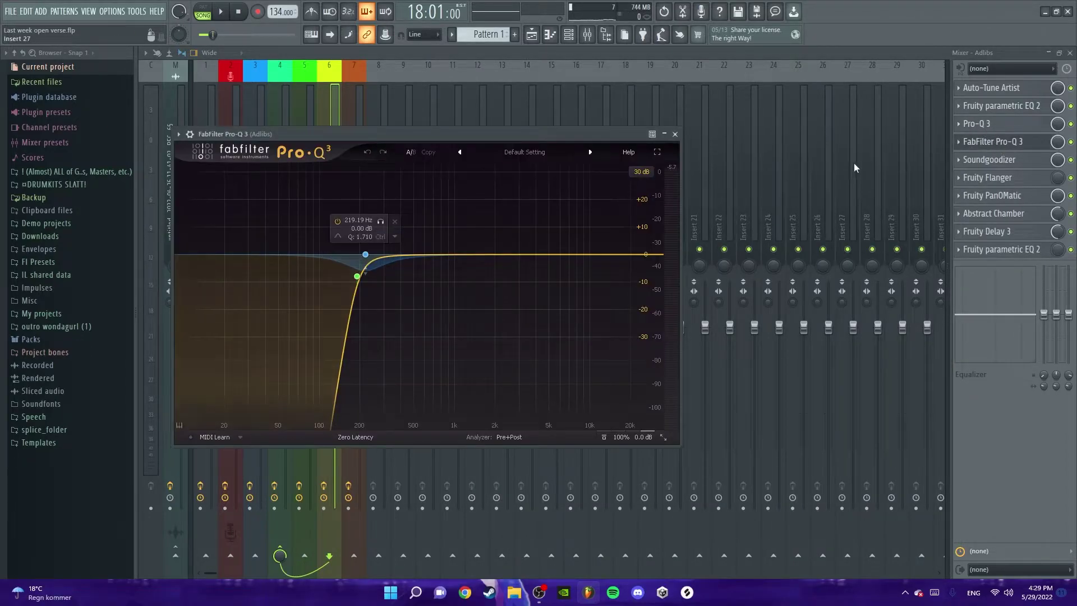
pyautogui.click(984, 160)
pyautogui.click(988, 178)
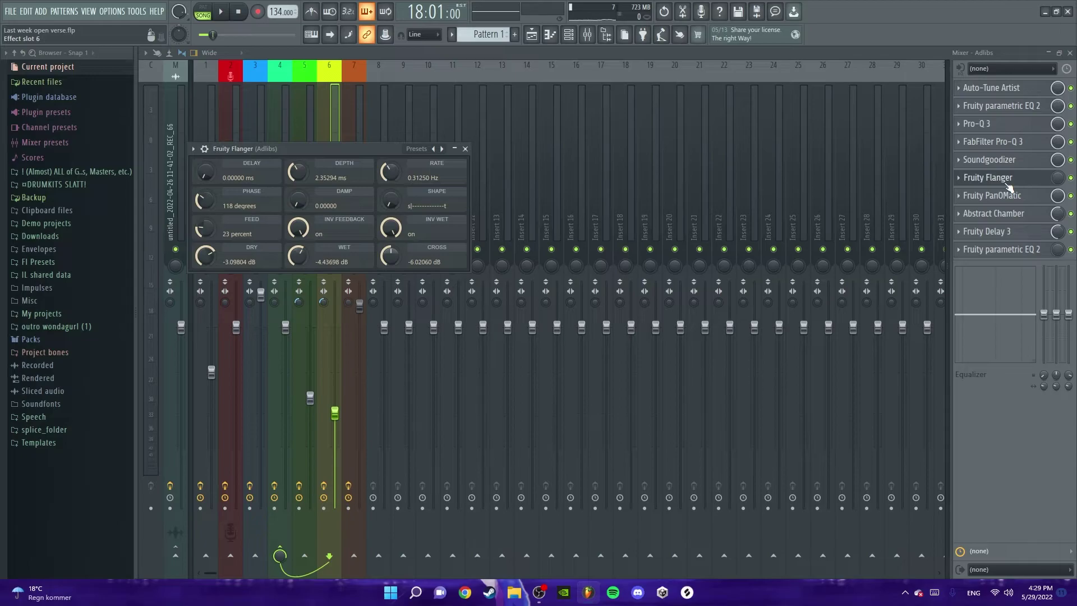
pyautogui.click(1007, 185)
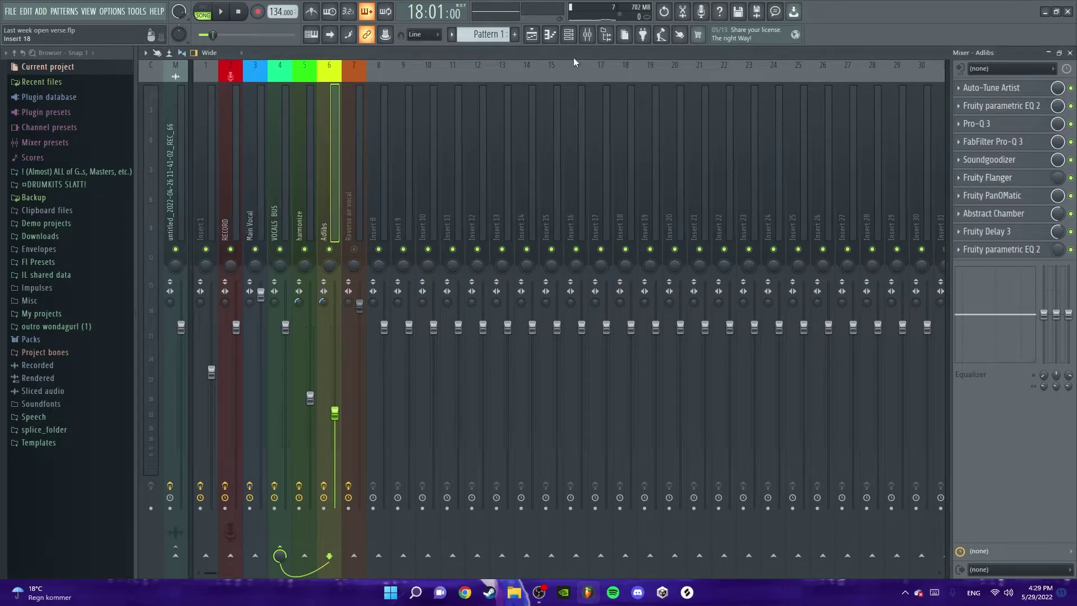
pyautogui.click(532, 34)
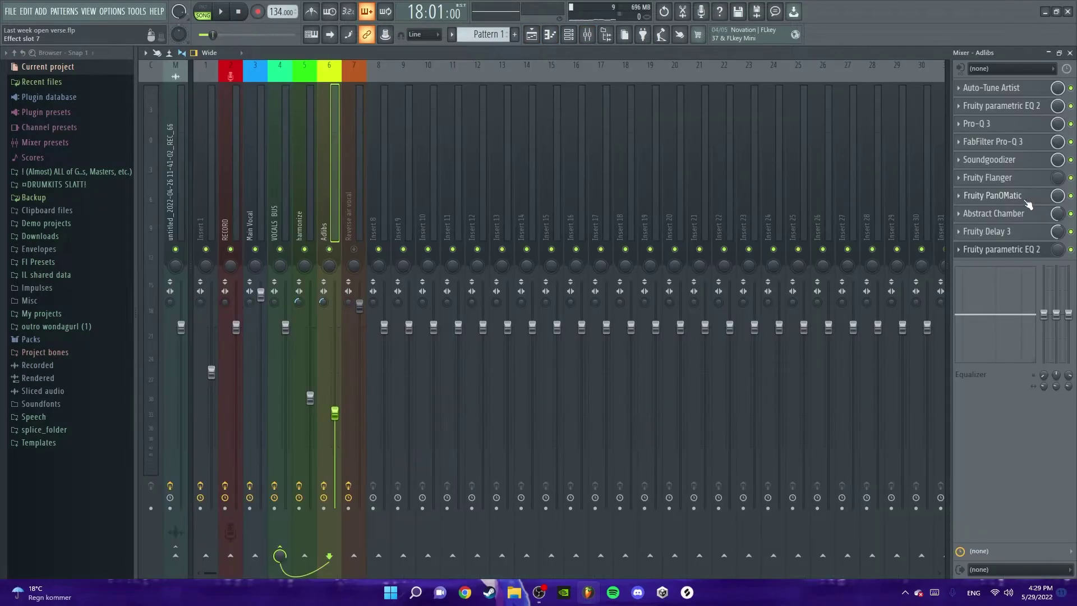
# Open the Adlibs Fruity PanOMatic and play the song.
pyautogui.click(1025, 200)
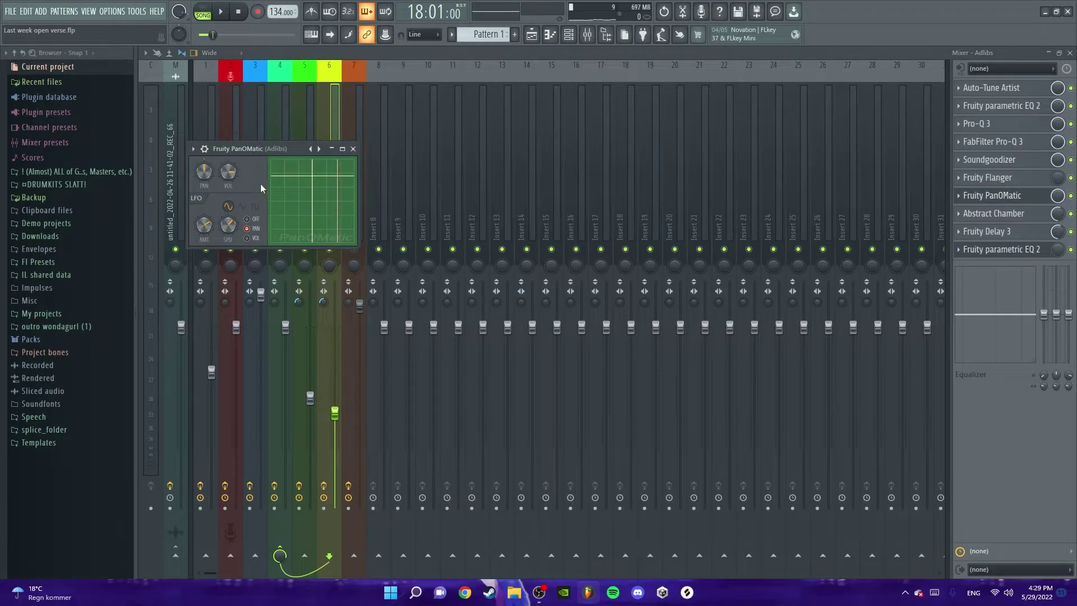
pyautogui.click(262, 137)
pyautogui.click(320, 198)
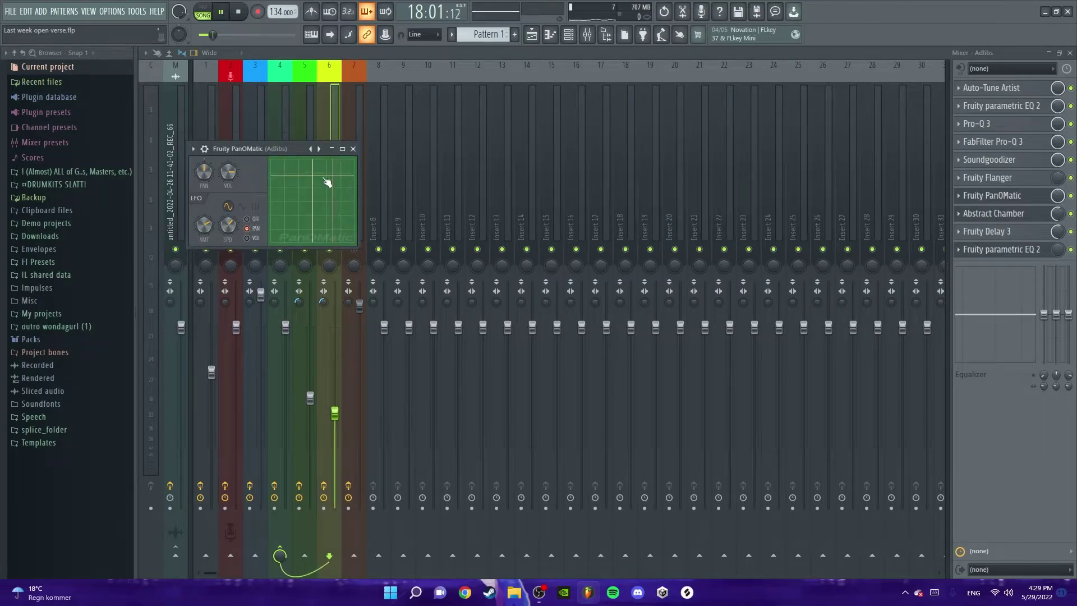
pyautogui.press('space')
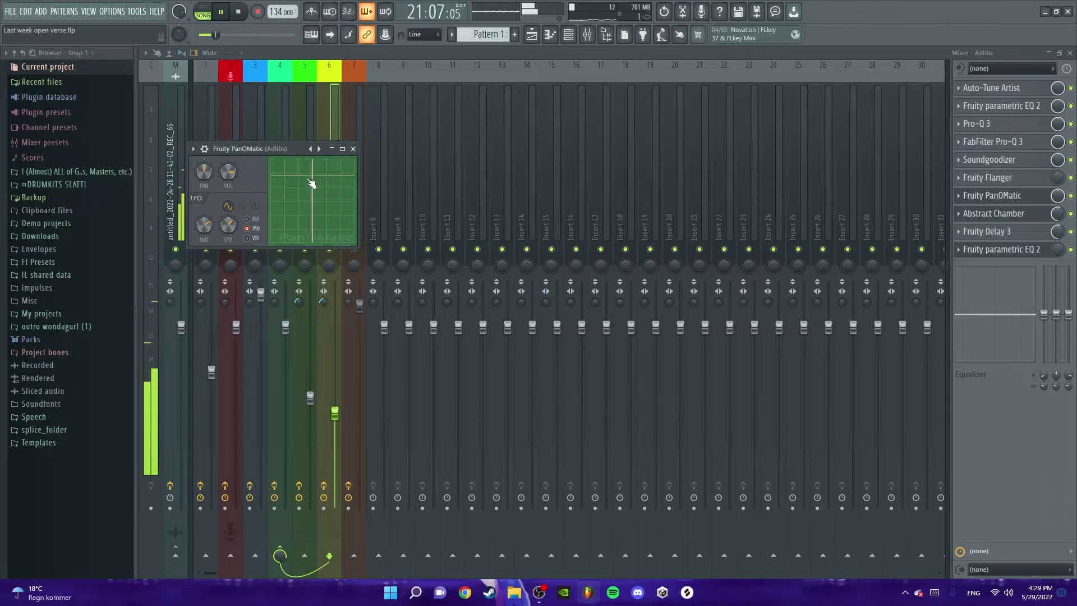
# Stop playback, close PanOMatic, and review the Adlibs Abstract Chamber and Fruity Delay 3 windows.
pyautogui.click(992, 195)
pyautogui.press('space')
pyautogui.click(996, 214)
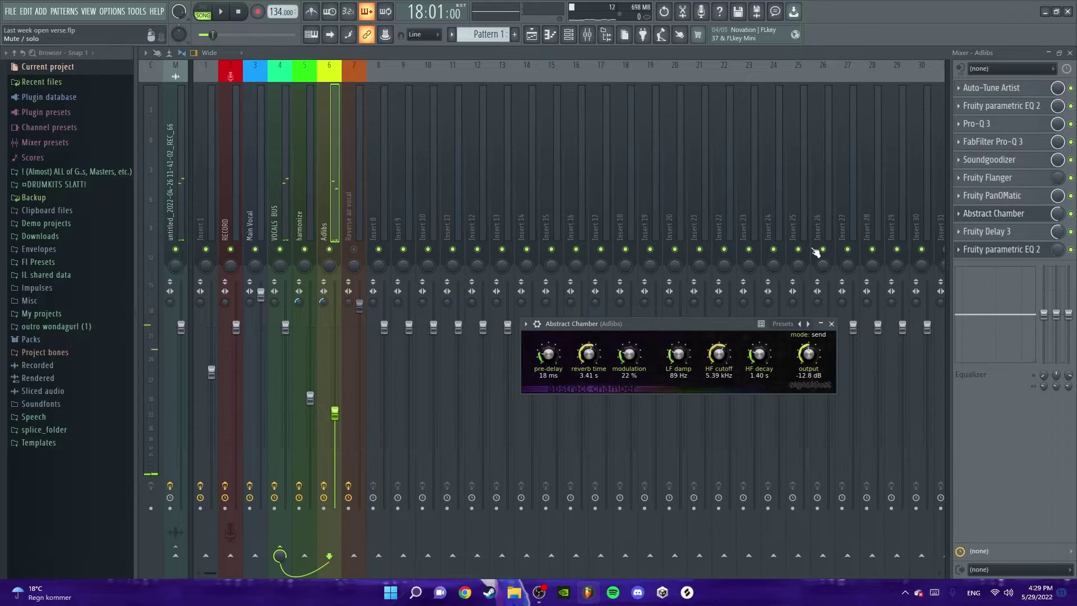
pyautogui.moveTo(722, 321); pyautogui.dragTo(616, 184)
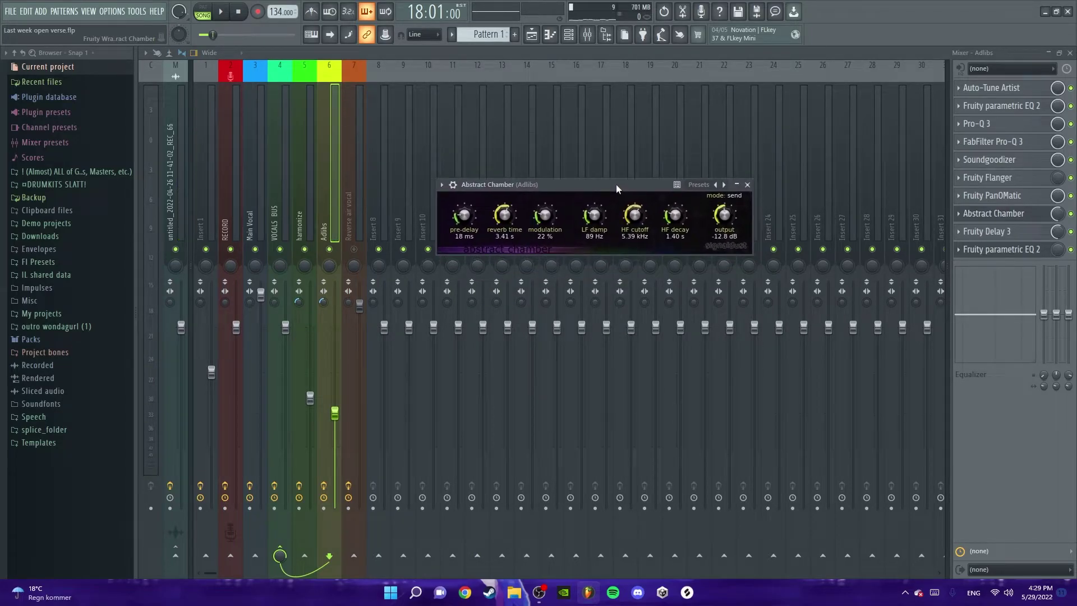
pyautogui.click(1002, 232)
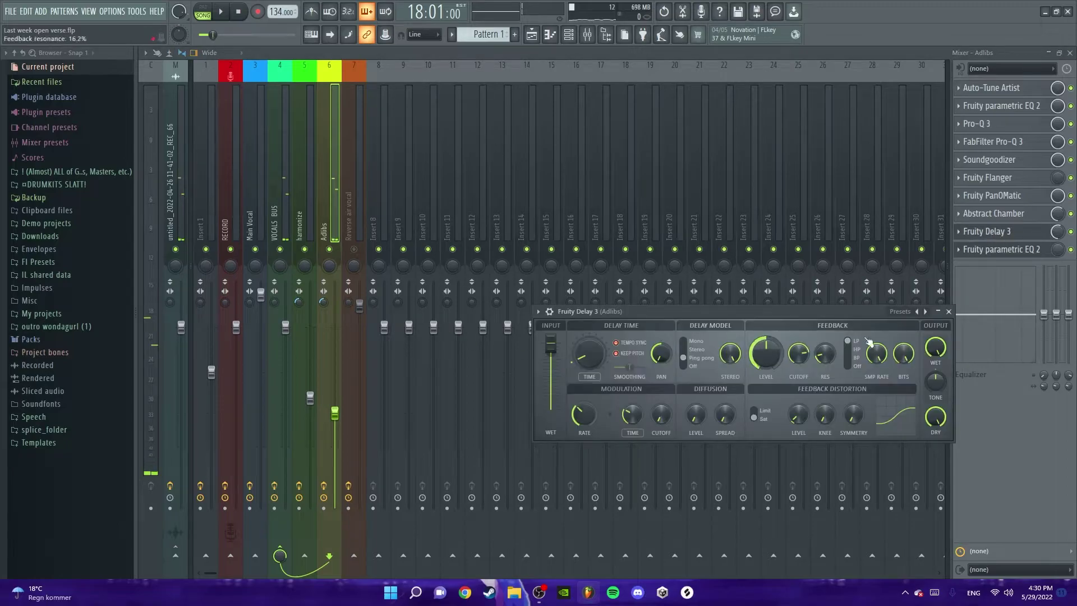
pyautogui.click(1038, 232)
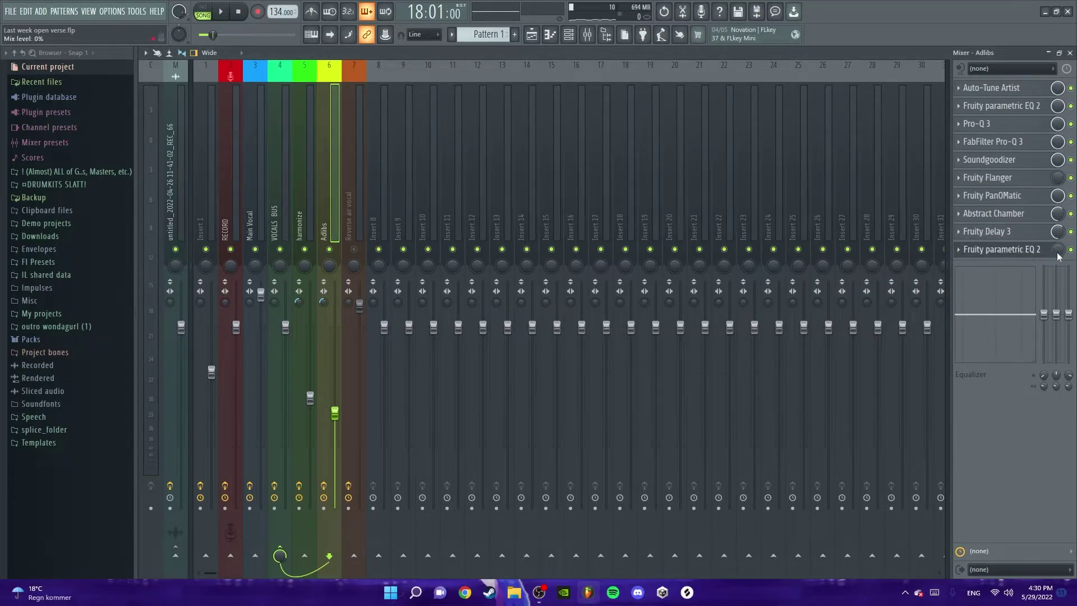
# Zoom the playlist around bar 17, scrub bars 17–18, and open the REC_66 clip's settings.
pyautogui.click(536, 35)
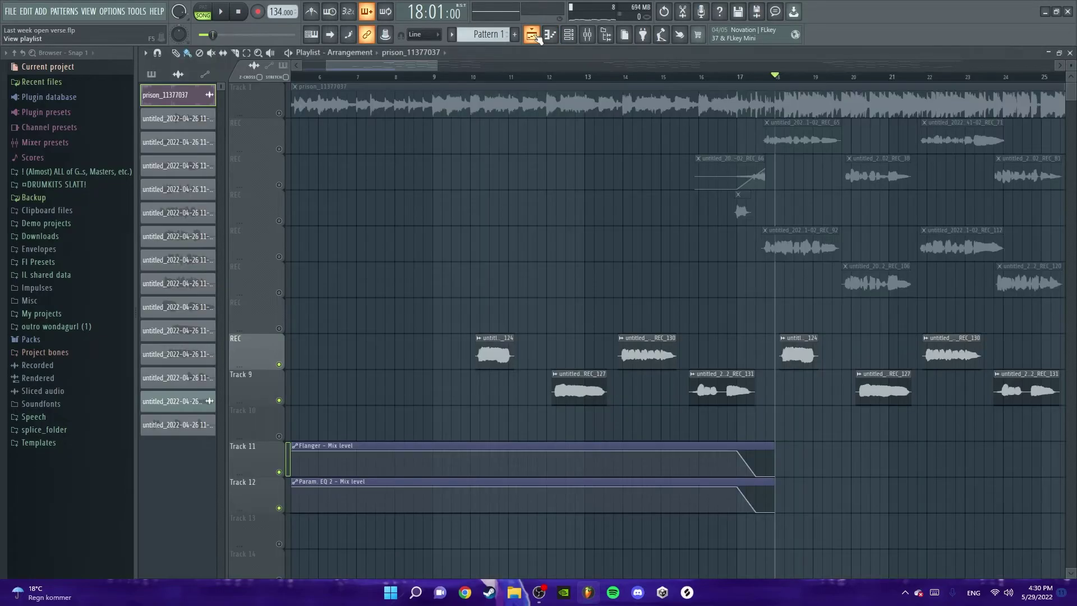
pyautogui.click(587, 37)
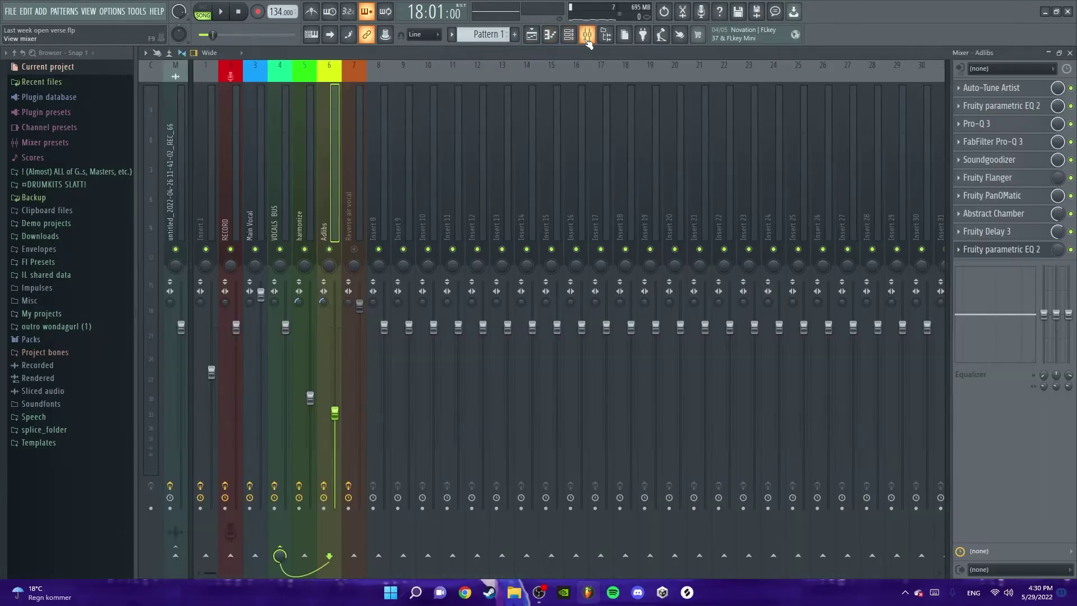
pyautogui.click(587, 41)
pyautogui.click(766, 75)
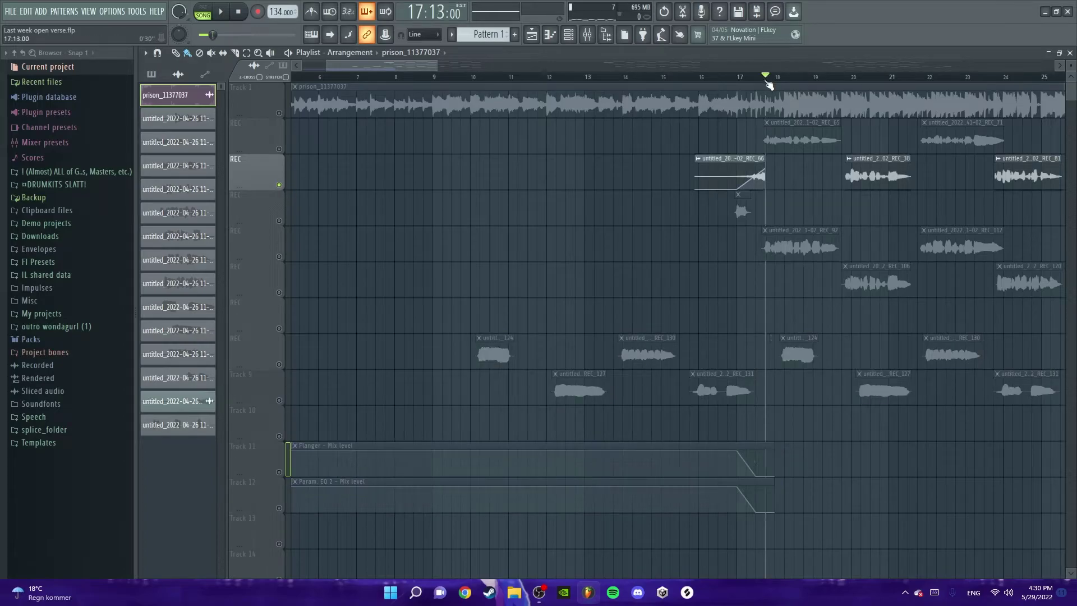
pyautogui.scroll(5, 768, 102)
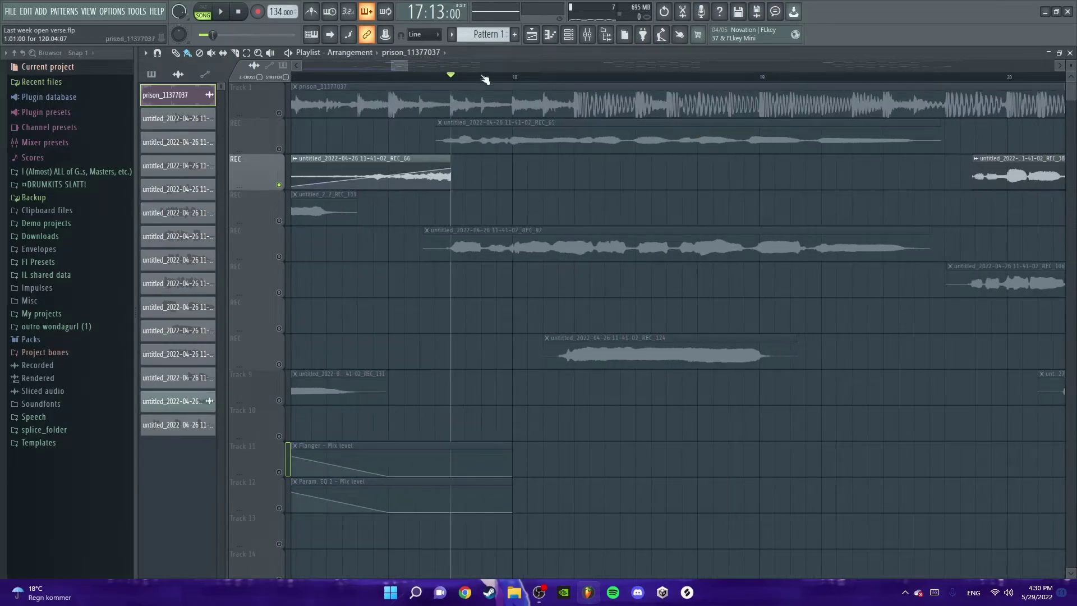
pyautogui.moveTo(448, 80); pyautogui.dragTo(401, 115)
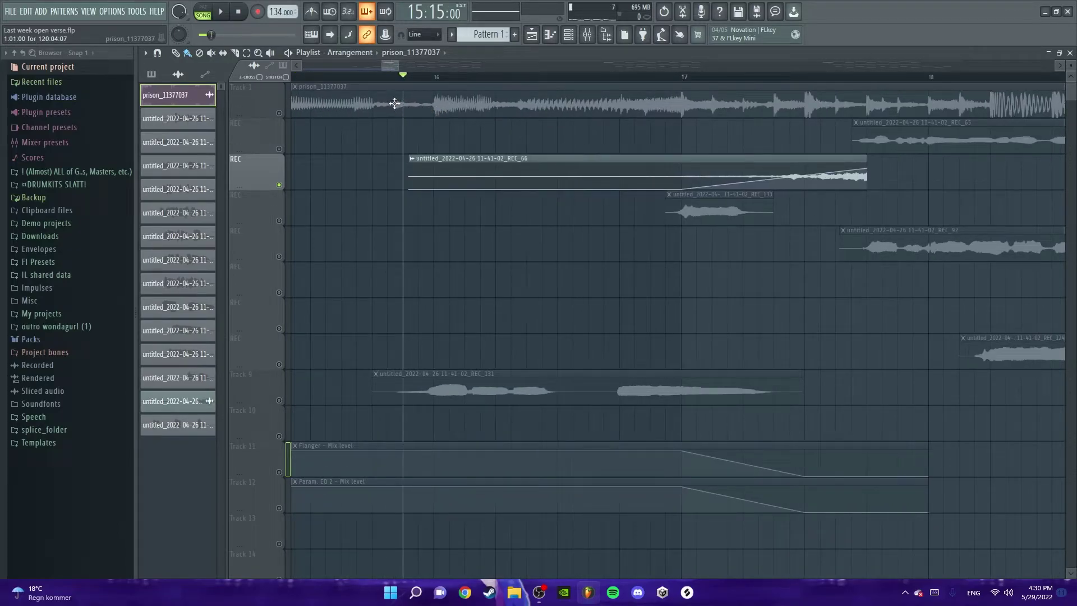
pyautogui.click(587, 41)
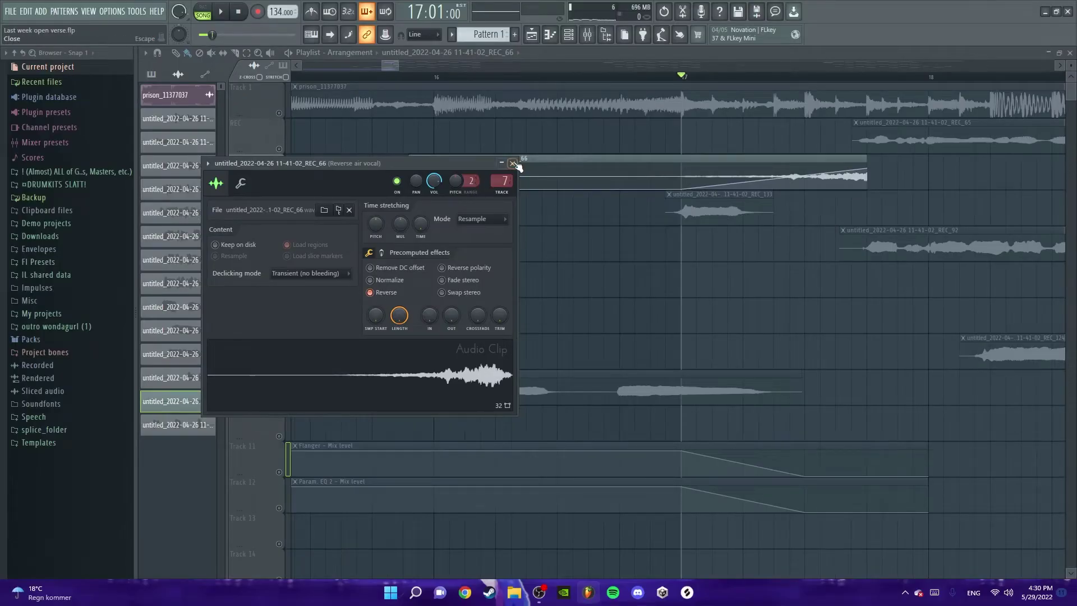
# Close the clip settings, select the Reverse air vocal insert, and inspect its Fruity parametric EQ 2.
pyautogui.click(514, 164)
pyautogui.press('space')
pyautogui.press('F9')
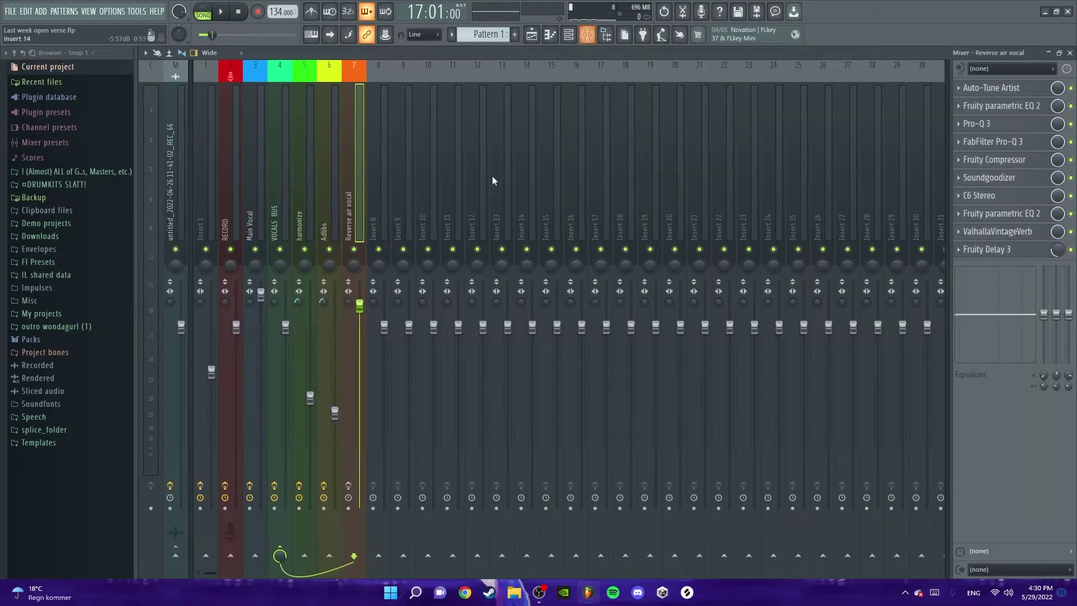
pyautogui.click(260, 209)
pyautogui.click(362, 206)
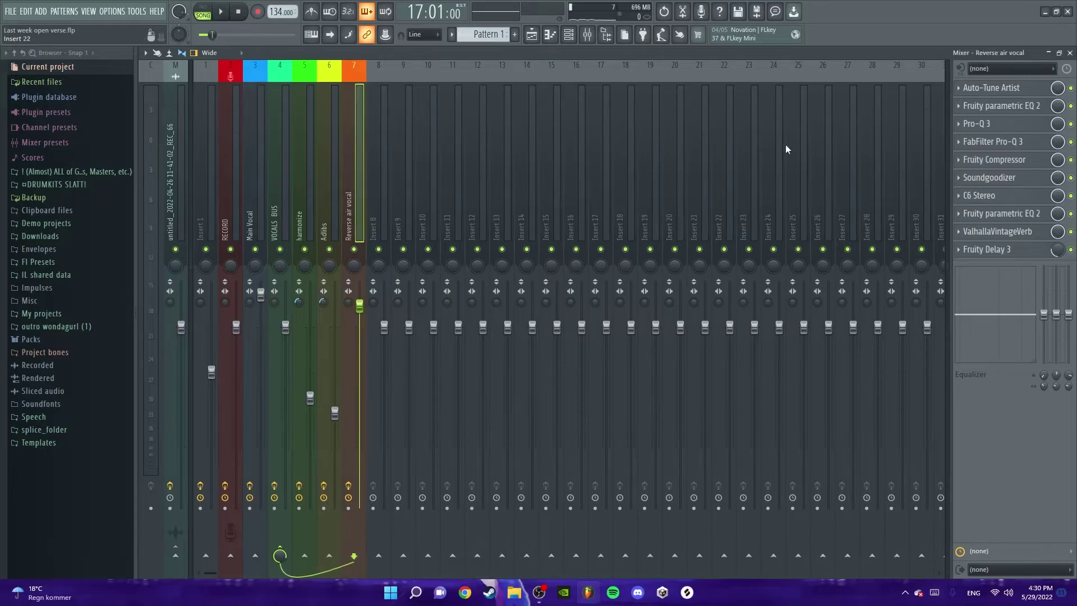
pyautogui.click(1003, 106)
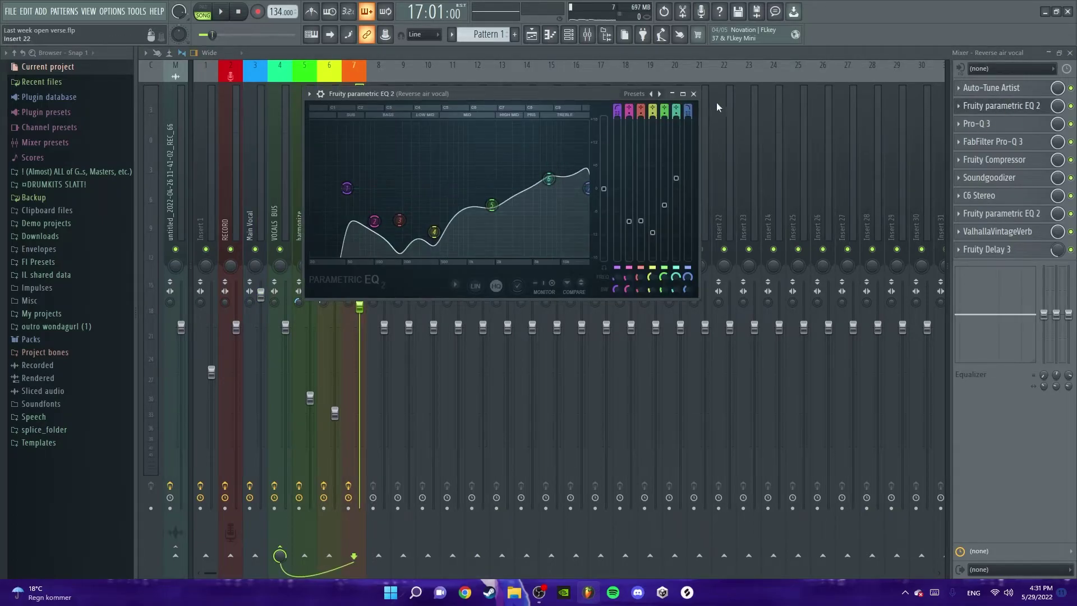
pyautogui.click(694, 94)
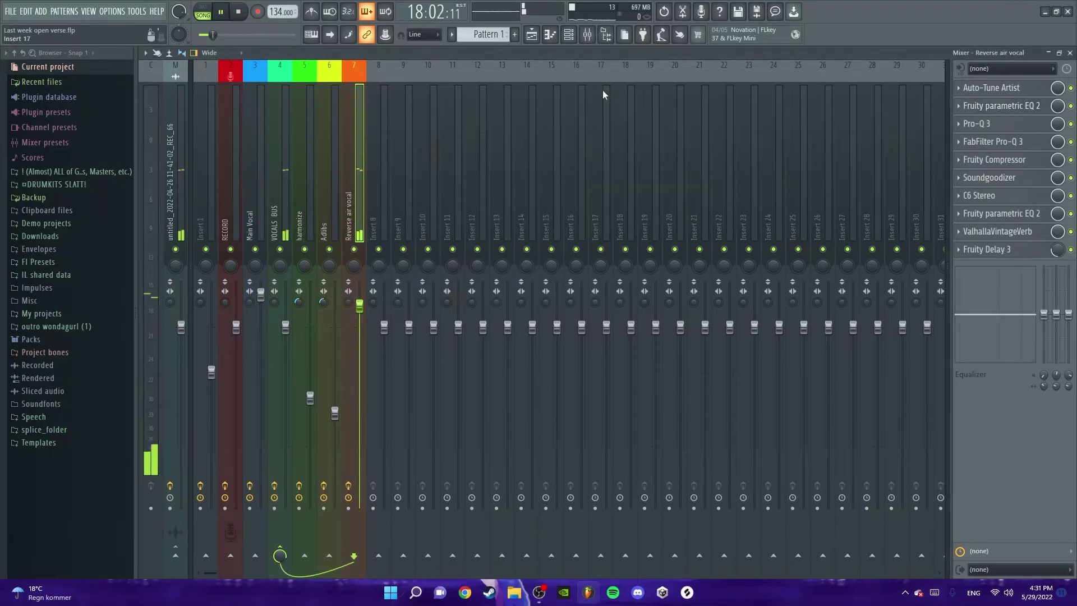
pyautogui.press('space')
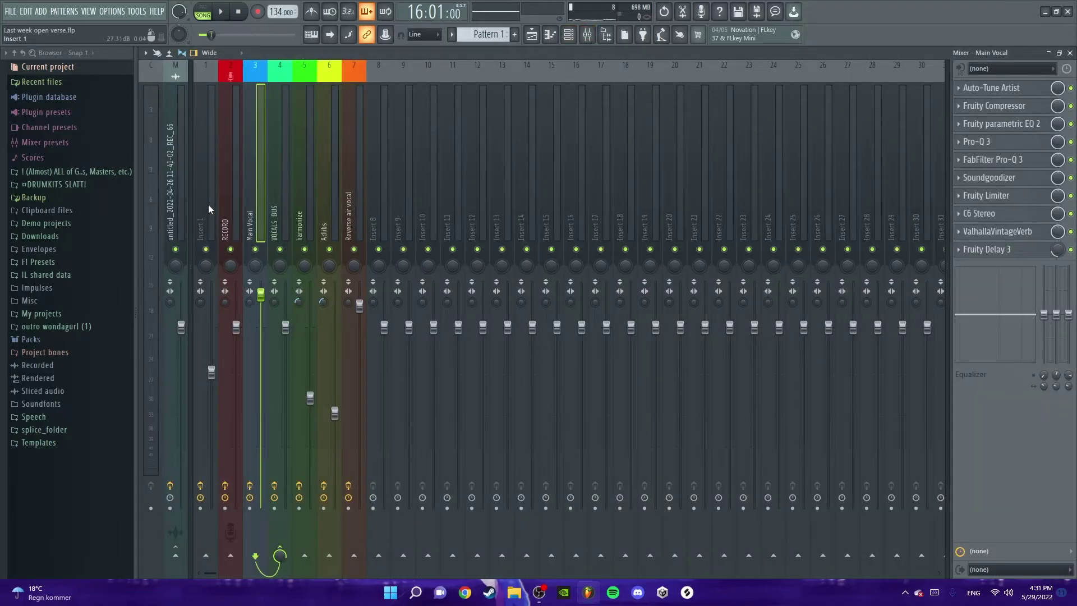
# Bring up the playlist and play the full mix from bar 16.
pyautogui.press('F5')
pyautogui.press('space')
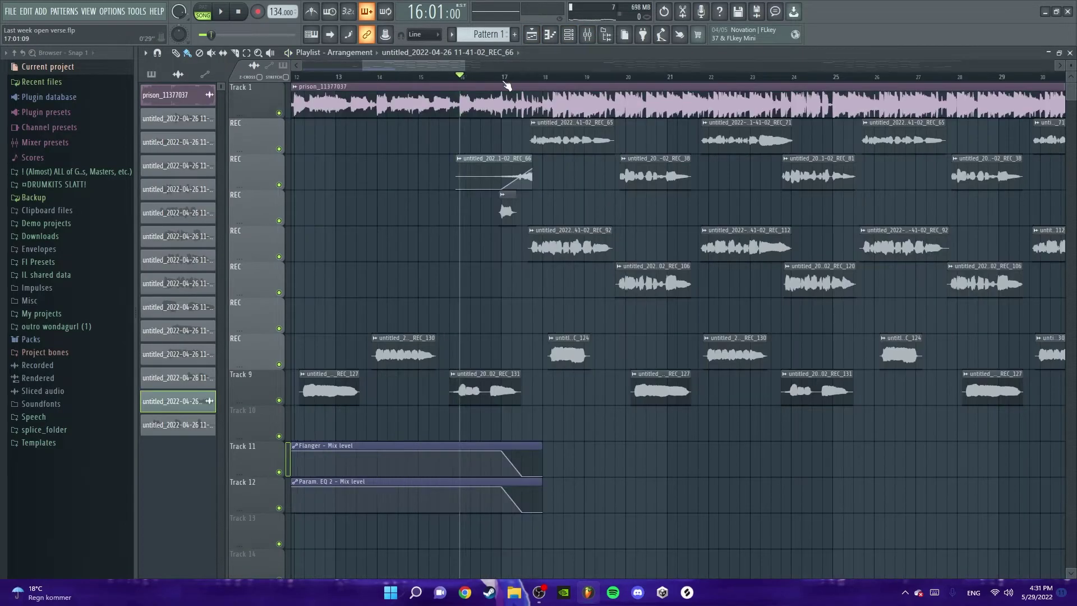